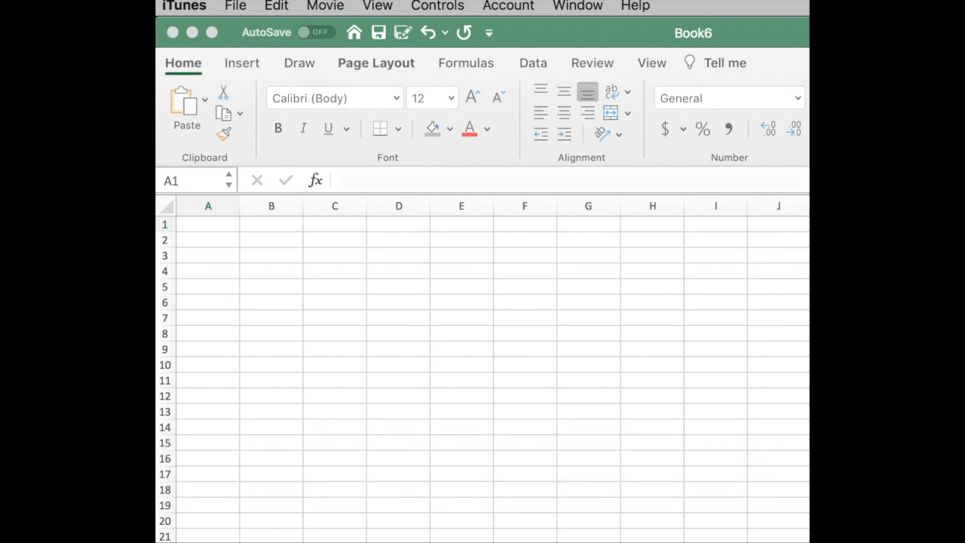
left_click(741, 444)
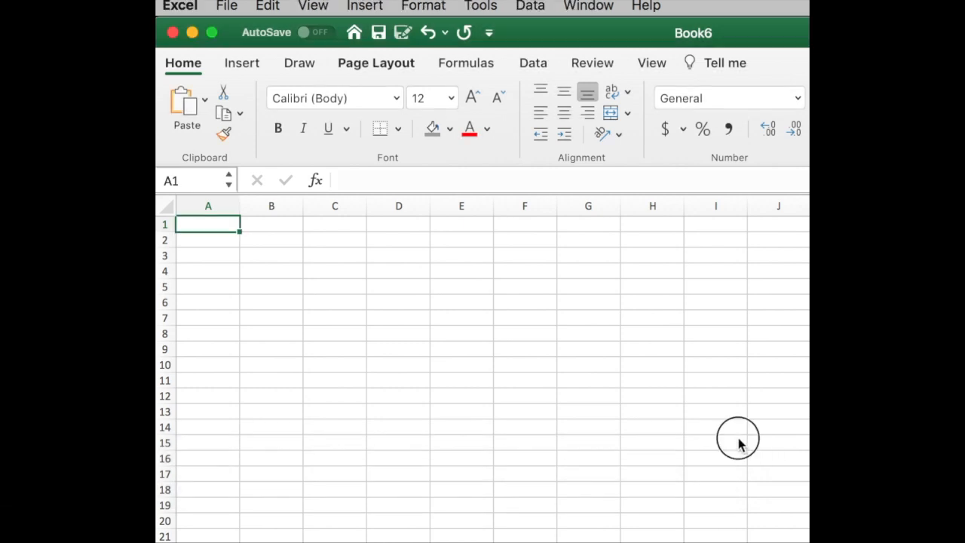
left_click(690, 434)
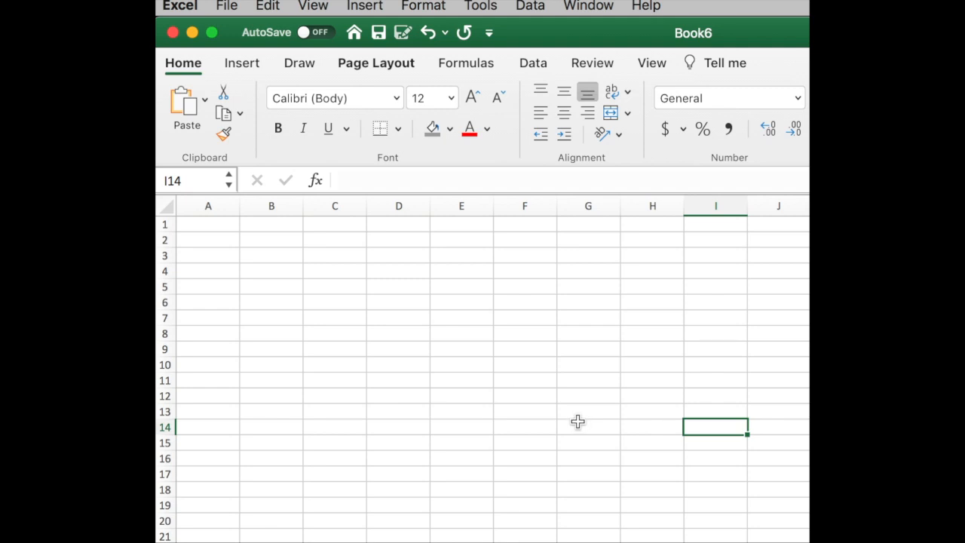
left_click(226, 7)
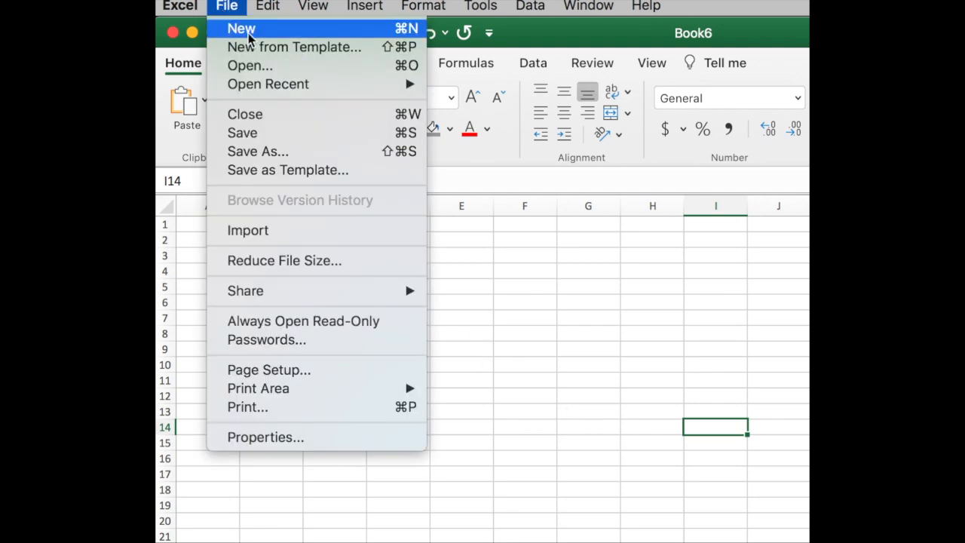
left_click(592, 258)
left_click(588, 269)
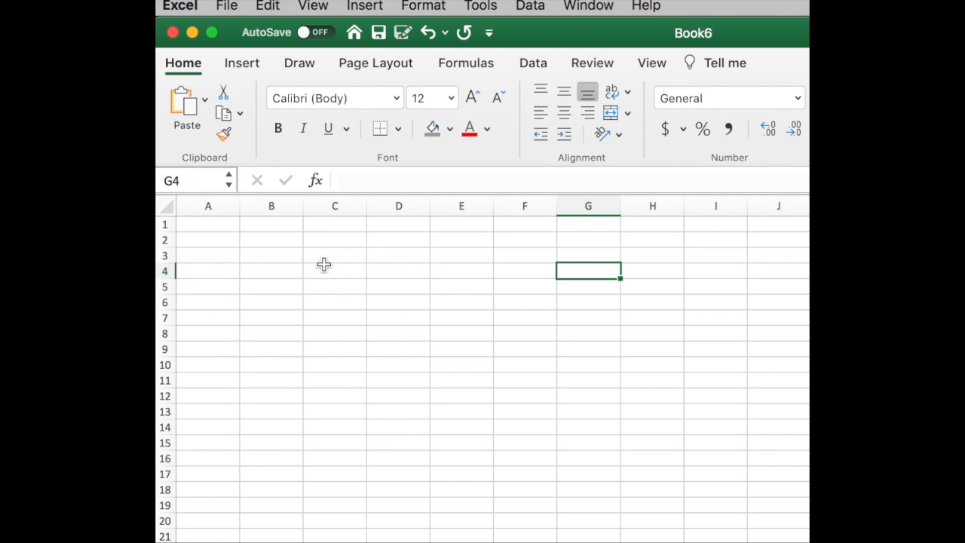
Step: Enter the title "Gift List" in cell A1
left_click(230, 226)
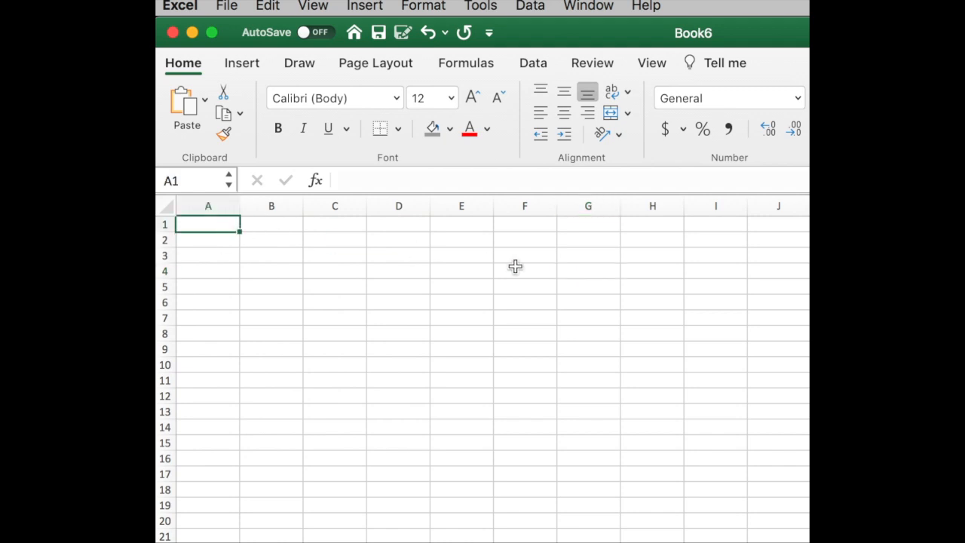
type("Gift List")
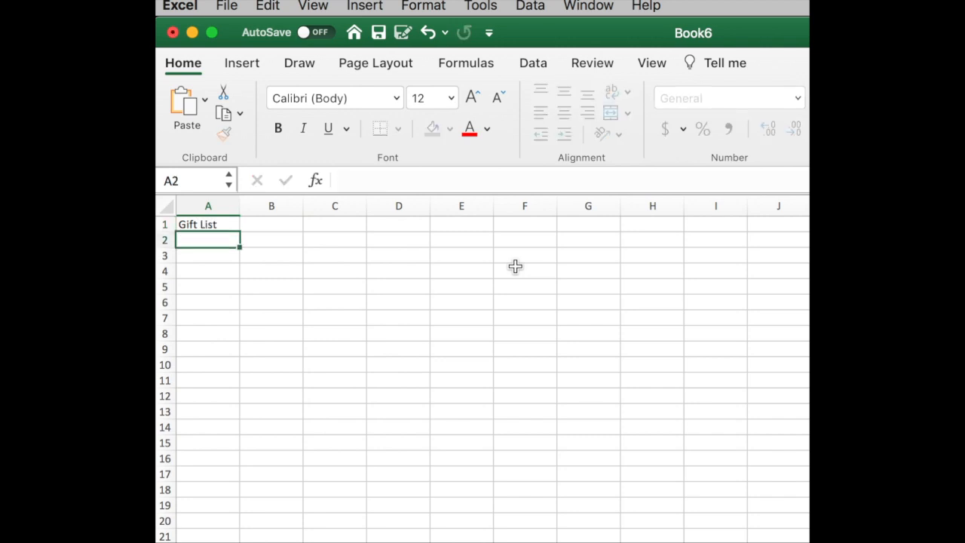
key("Return")
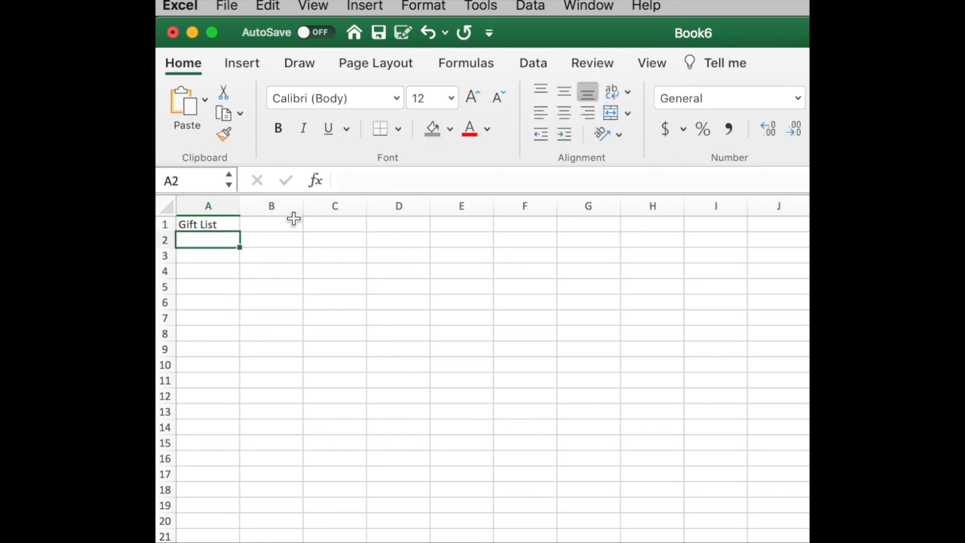
left_click(229, 224)
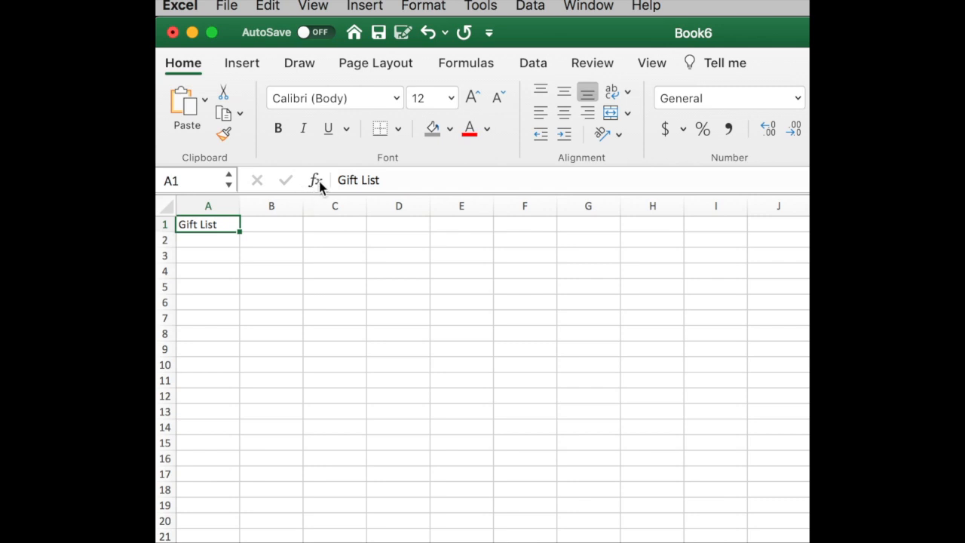
left_click(394, 180)
left_click(286, 182)
Step: Enter the column headers "Name" in cell A3 and "Amount" in cell B3
left_click(221, 256)
type("Name")
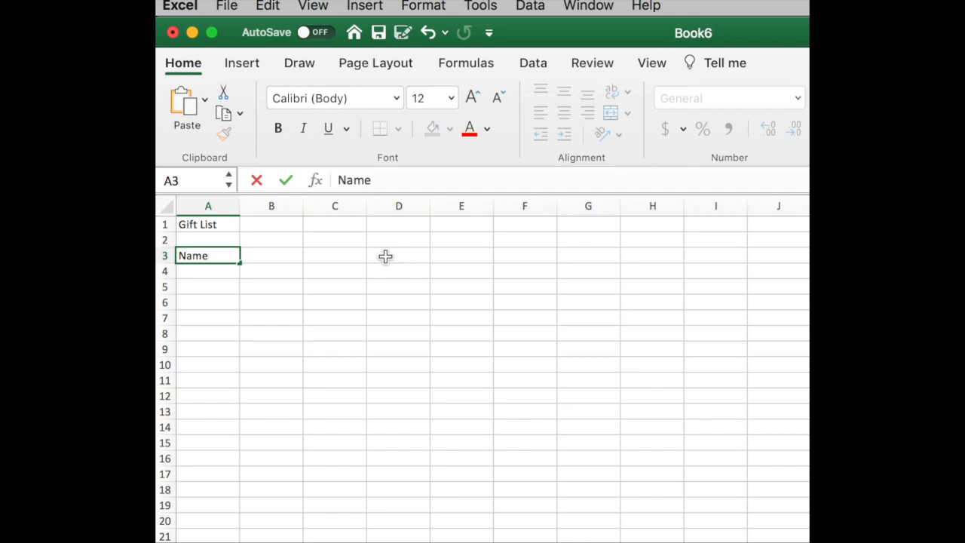
key("Tab")
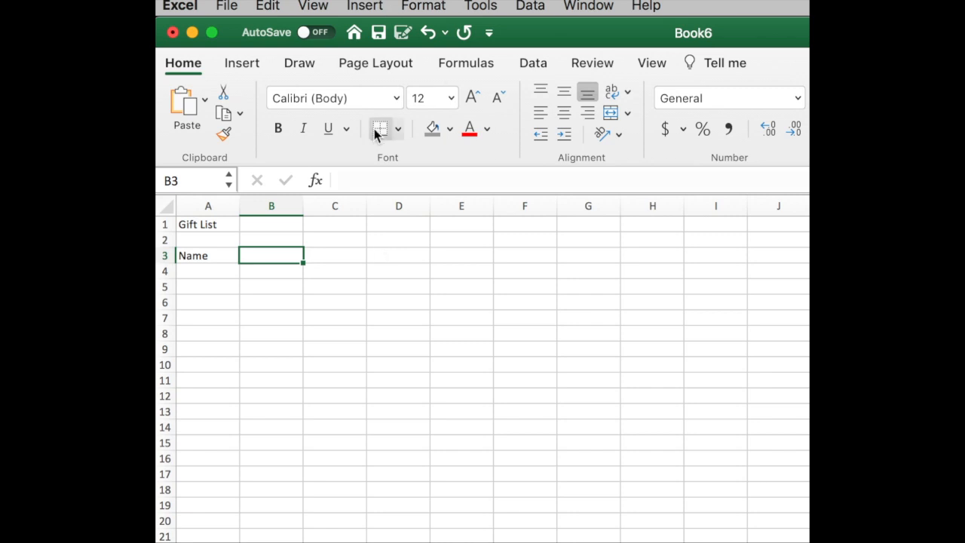
left_click(271, 269)
left_click(267, 254)
left_click(223, 255)
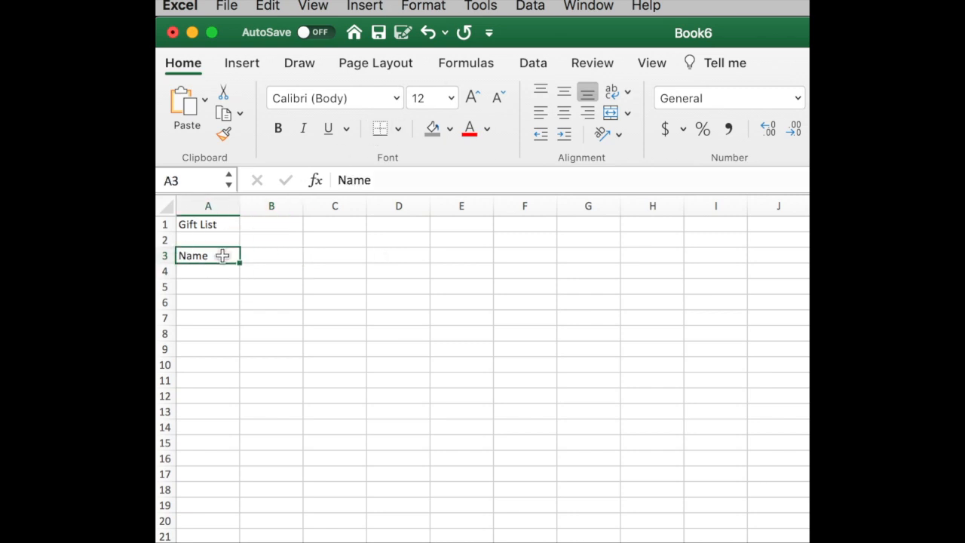
key("Tab")
type("Amo")
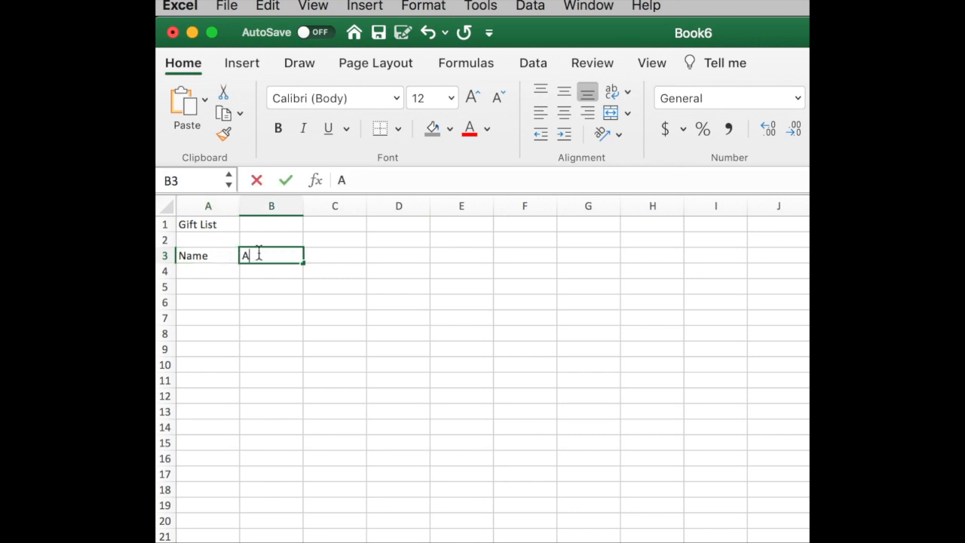
type("unt")
key("Return")
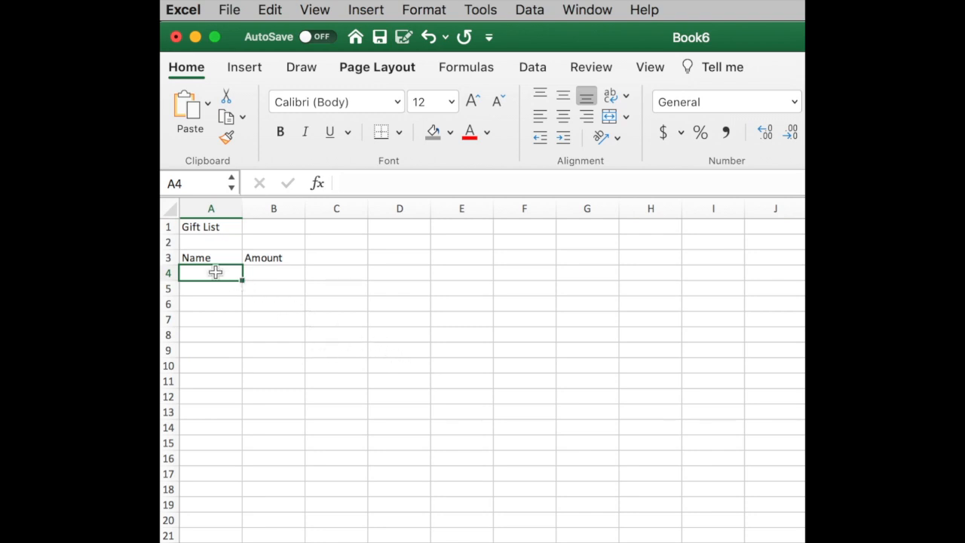
Step: Fill cells A4 to A7 under the Name header with the four gift recipients' names
type("Matty")
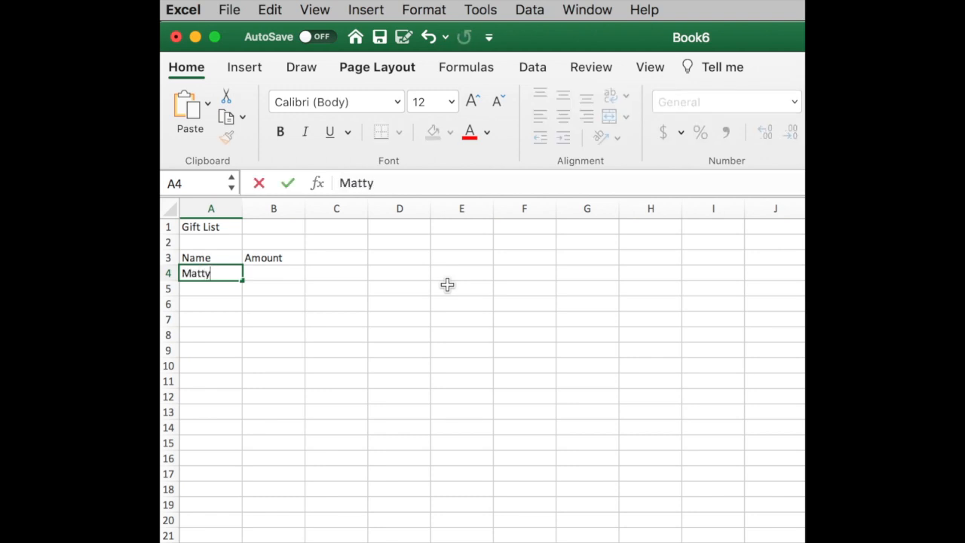
key("Return")
type("Spades")
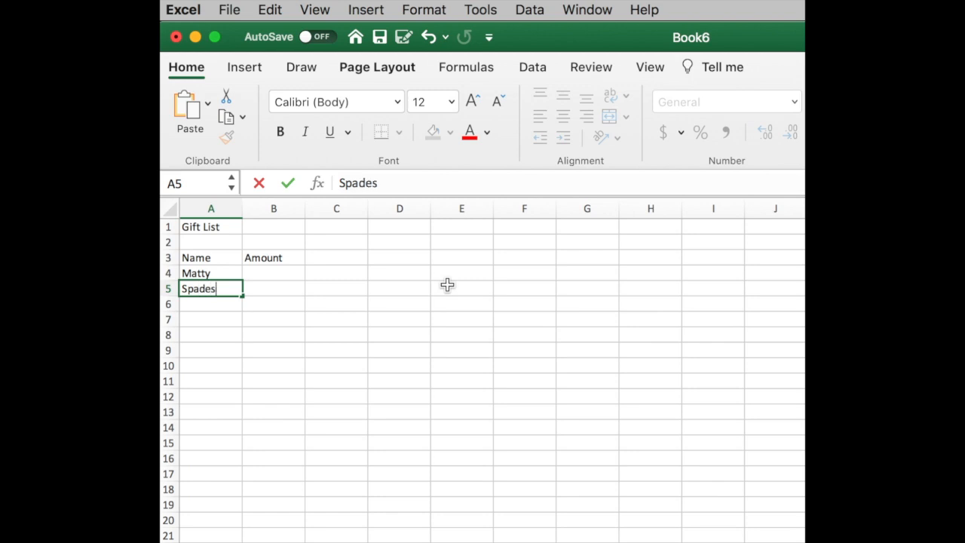
key("Return")
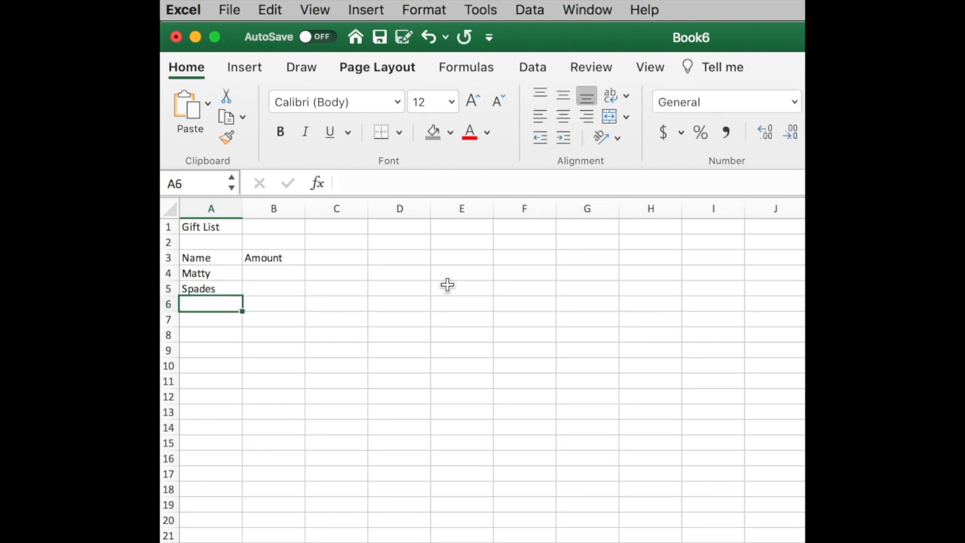
type("Hercules")
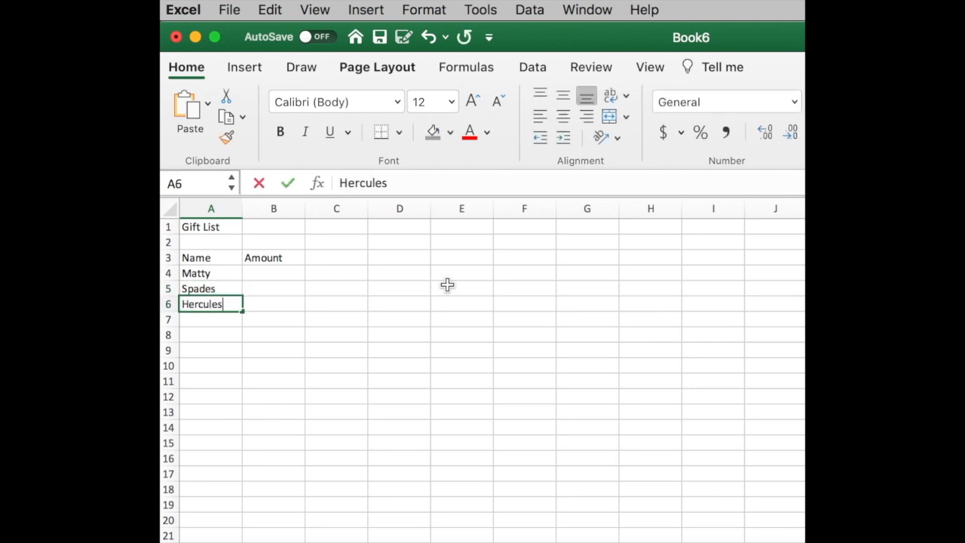
key("Return")
type("Mar")
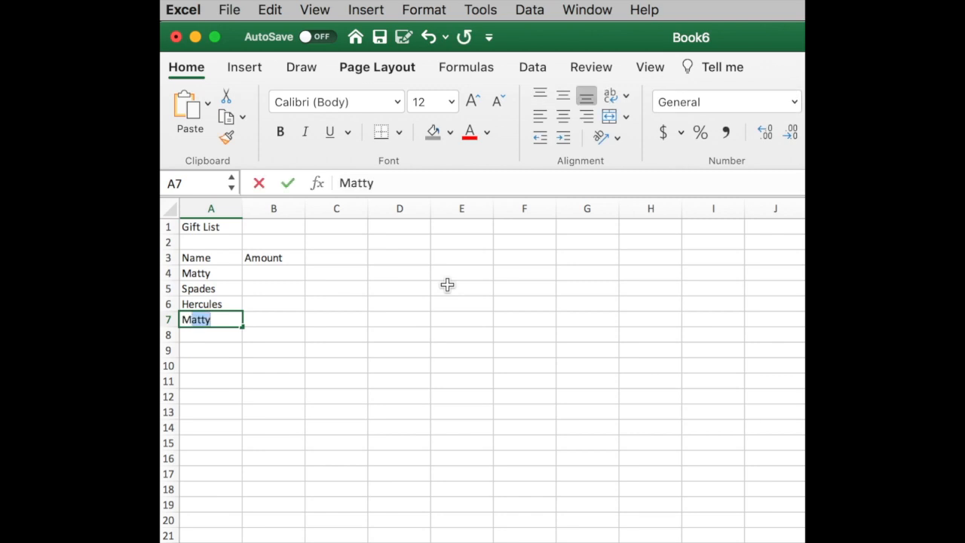
type("co")
key("Return")
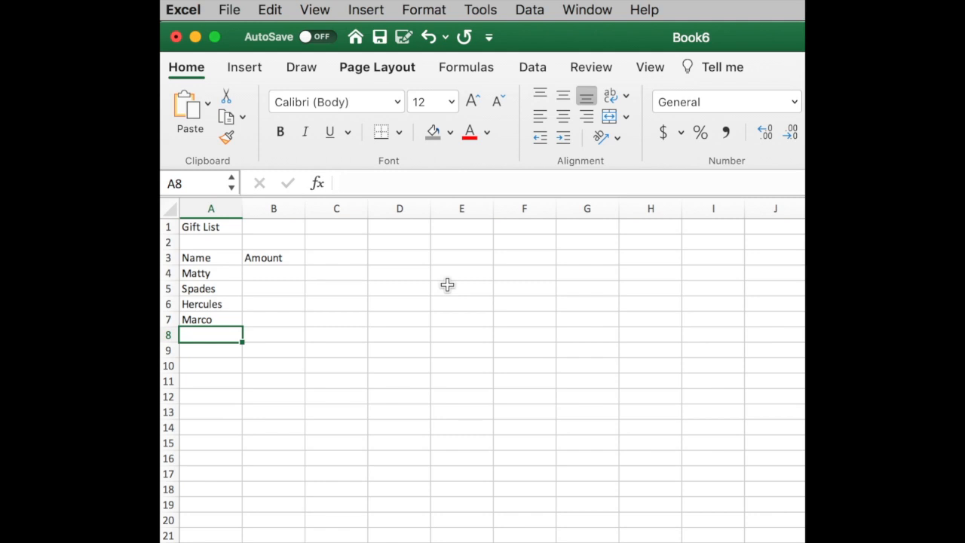
Step: Enter the gift amounts 35, 18, 56 and 20 in cells B4 to B7 under the Amount header
left_click(297, 276)
type("35")
key("Return")
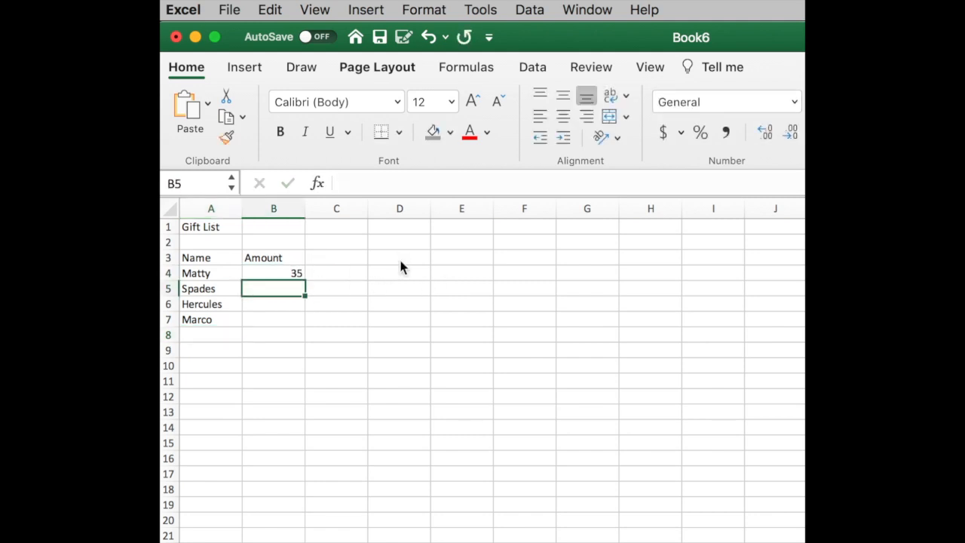
type("18")
key("Return")
type("56")
key("Return")
type("20")
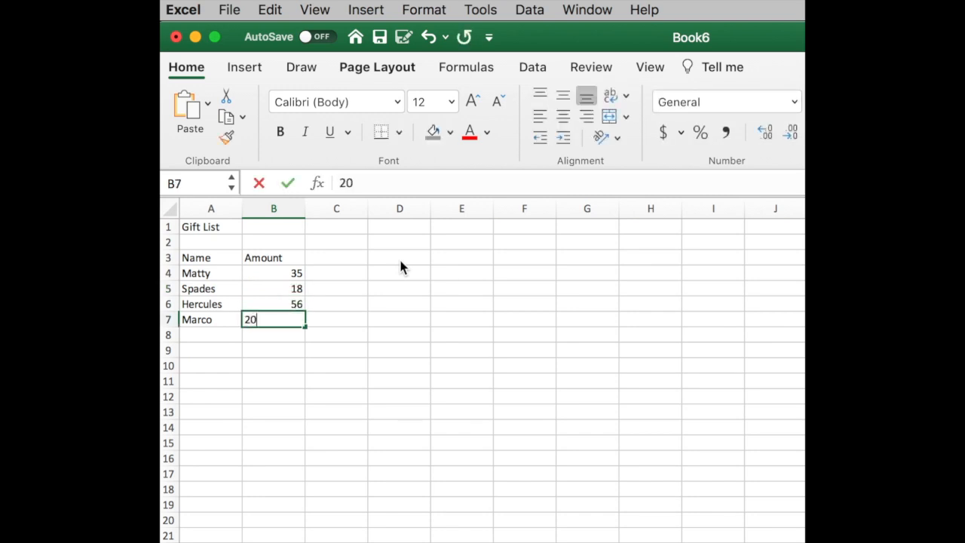
key("Return")
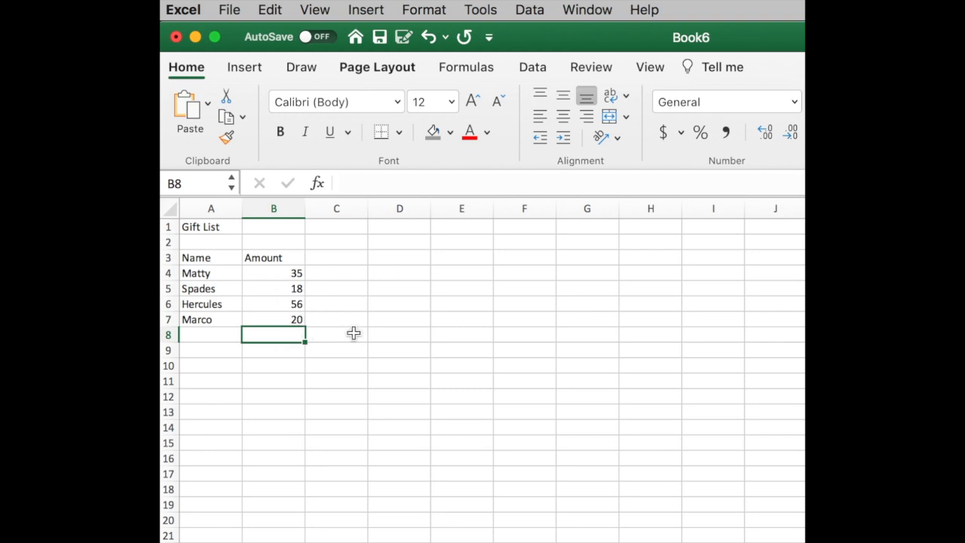
Step: Apply the dollar Accounting number format to the amounts in cells B4 to B7
left_click(289, 273)
left_click_drag(288, 273, 292, 317)
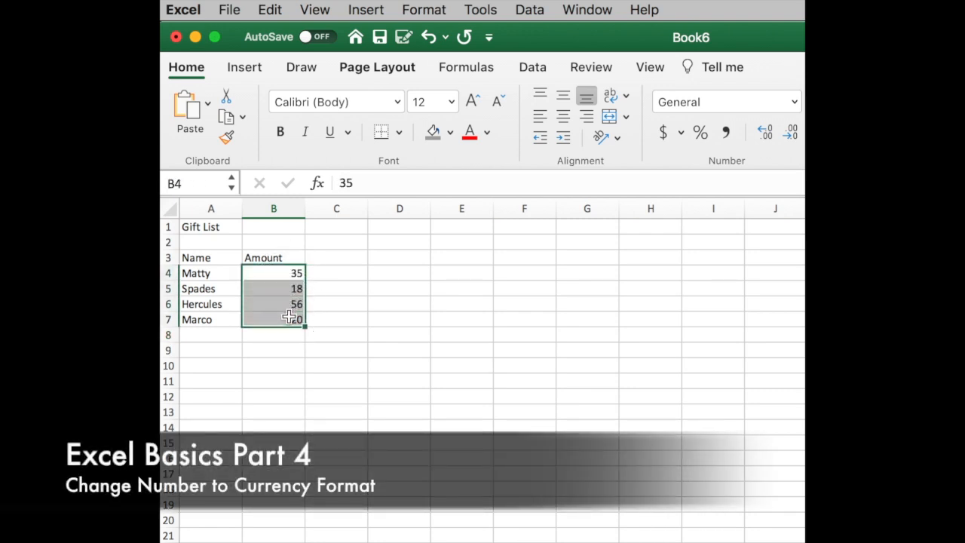
left_click(661, 136)
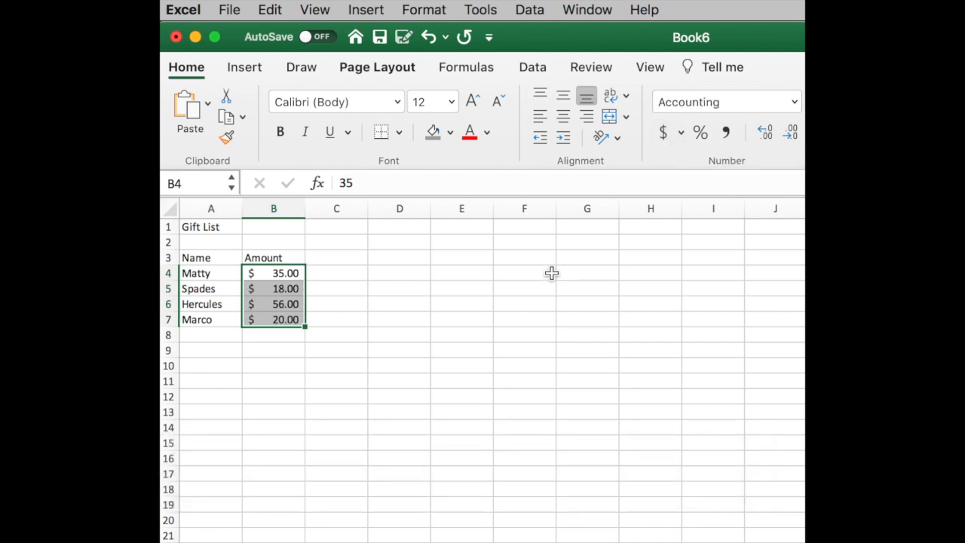
left_click(551, 273)
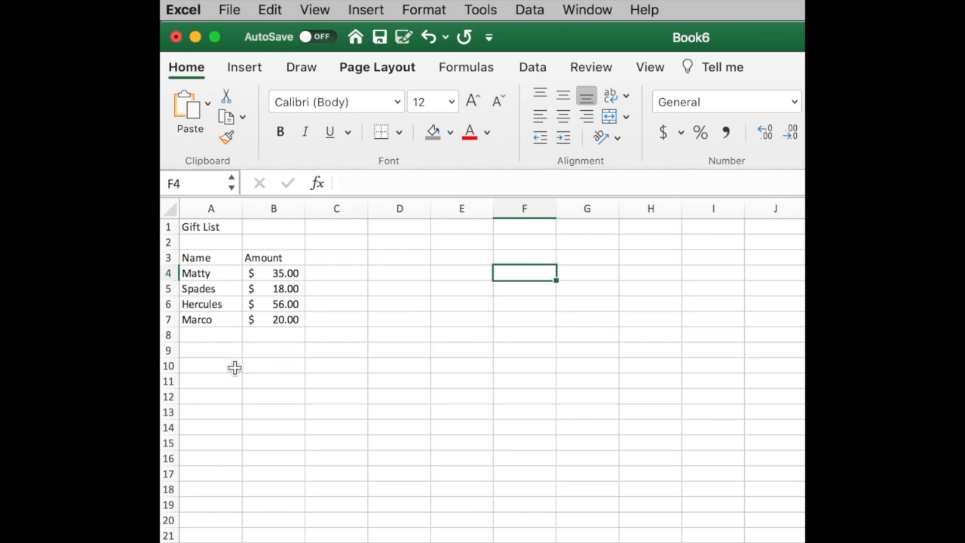
Step: Enter the label "Total" in cell A8 below the names and select the adjacent cell B8
left_click(216, 334)
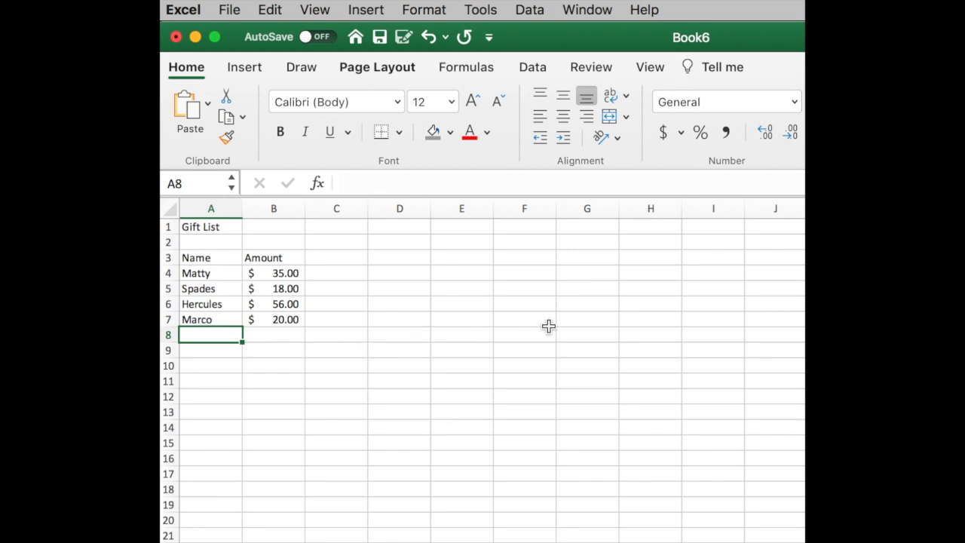
type("Total")
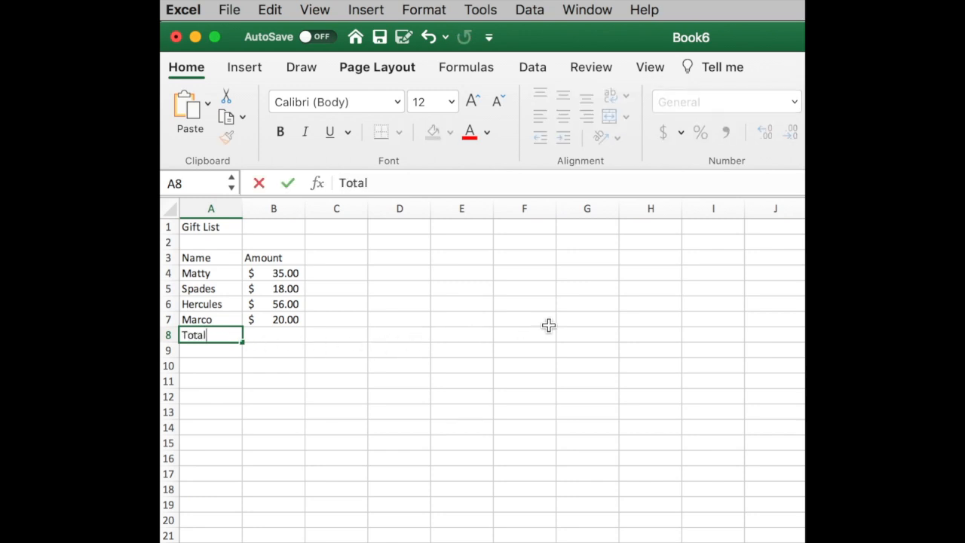
key("Tab")
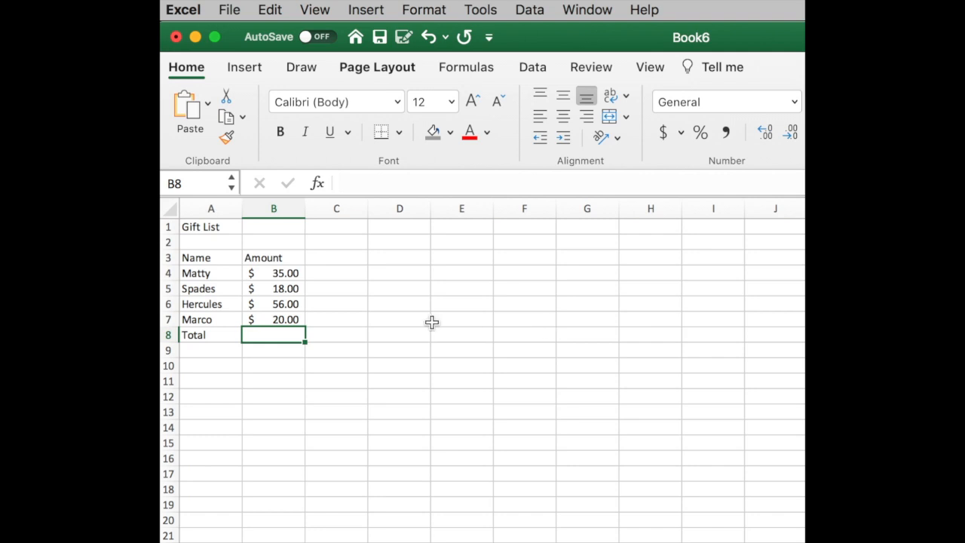
left_click(334, 337)
left_click(282, 336)
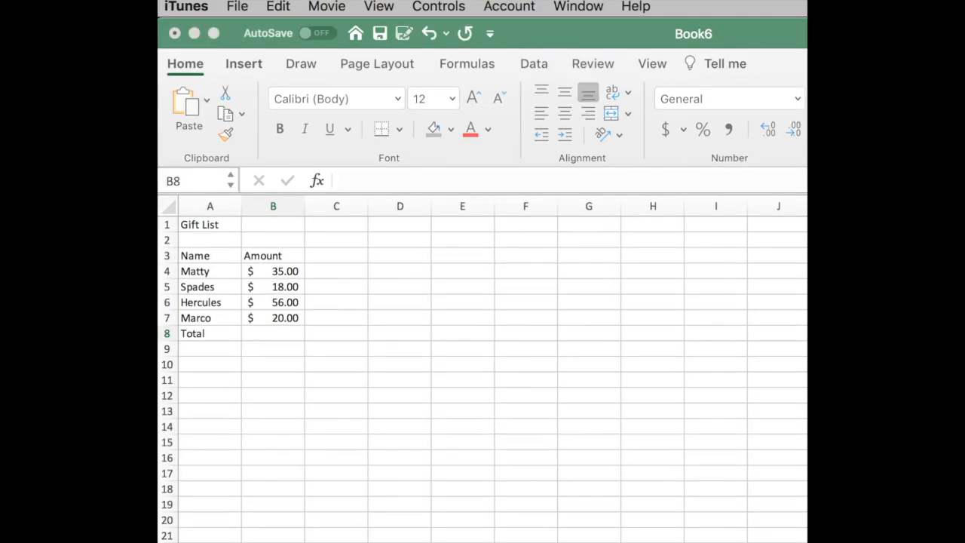
left_click(689, 452)
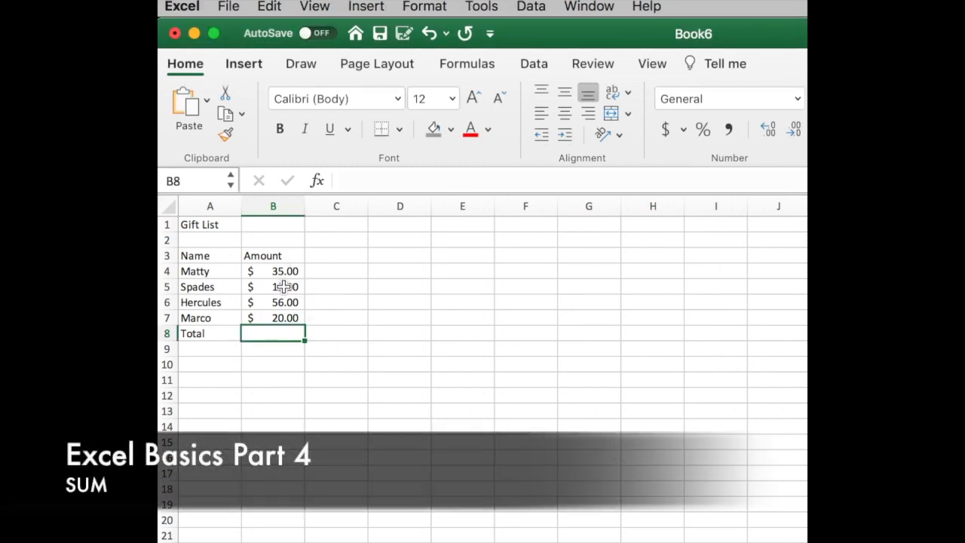
type("=")
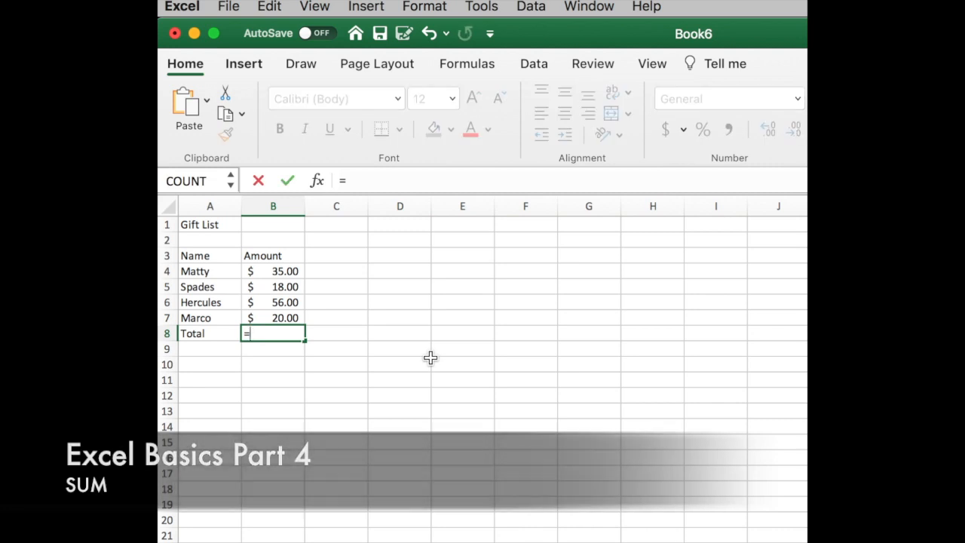
key("Escape")
left_click(431, 357)
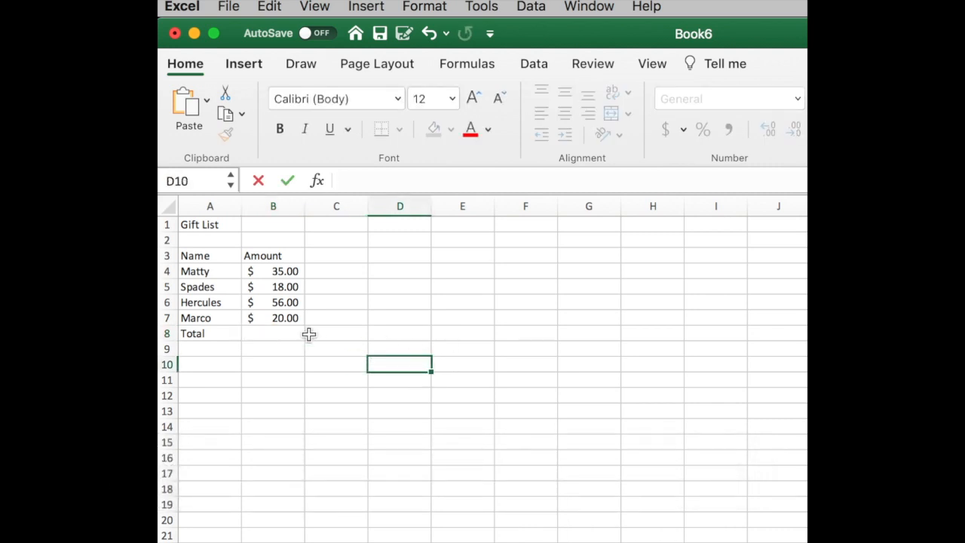
Step: Total the gift amounts in cell B8 beside the Total label with the formula =SUM(B4:B7)
left_click(291, 334)
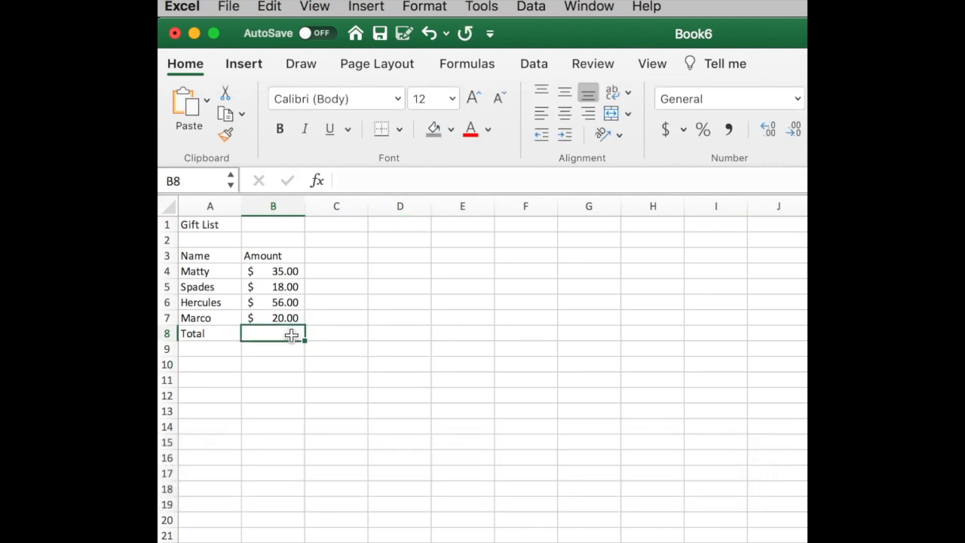
left_click(322, 186)
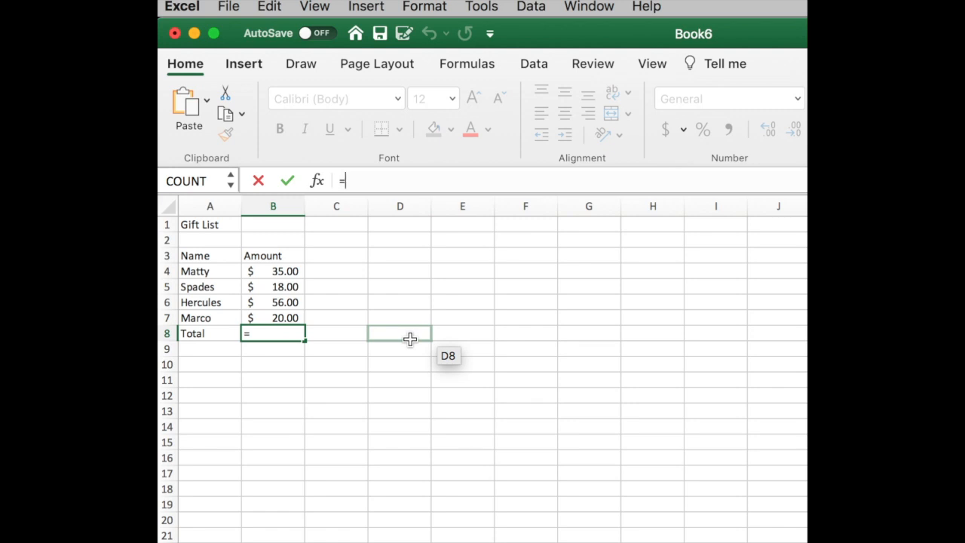
type("SUM")
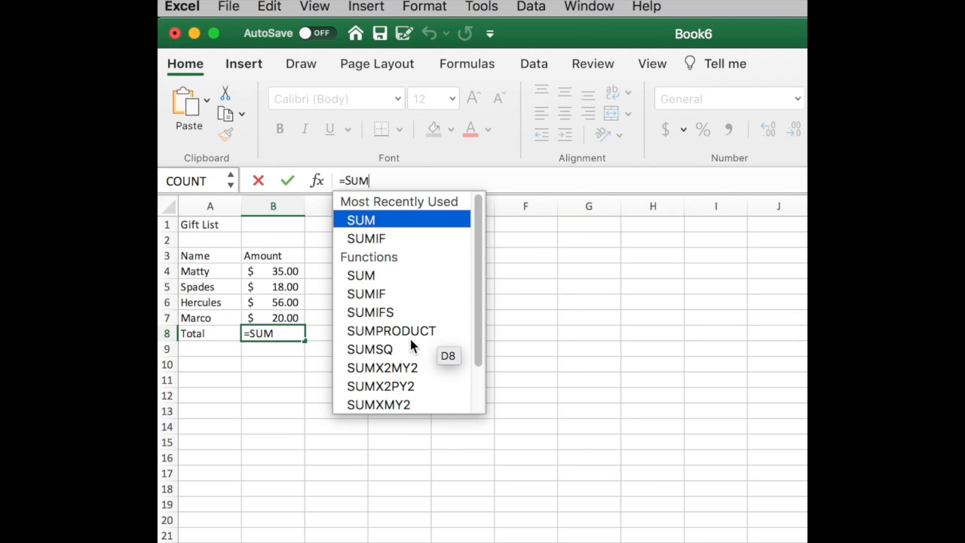
type("(")
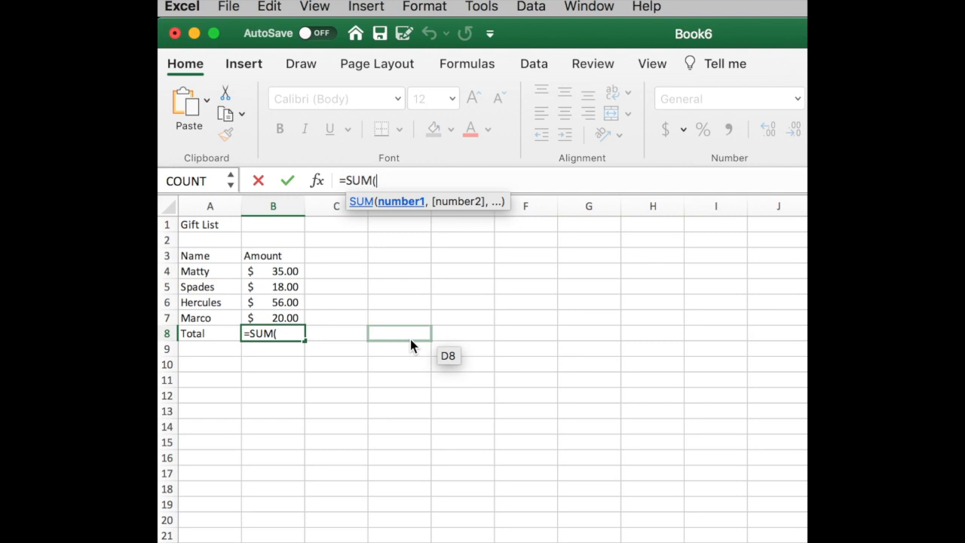
key("BackSpace")
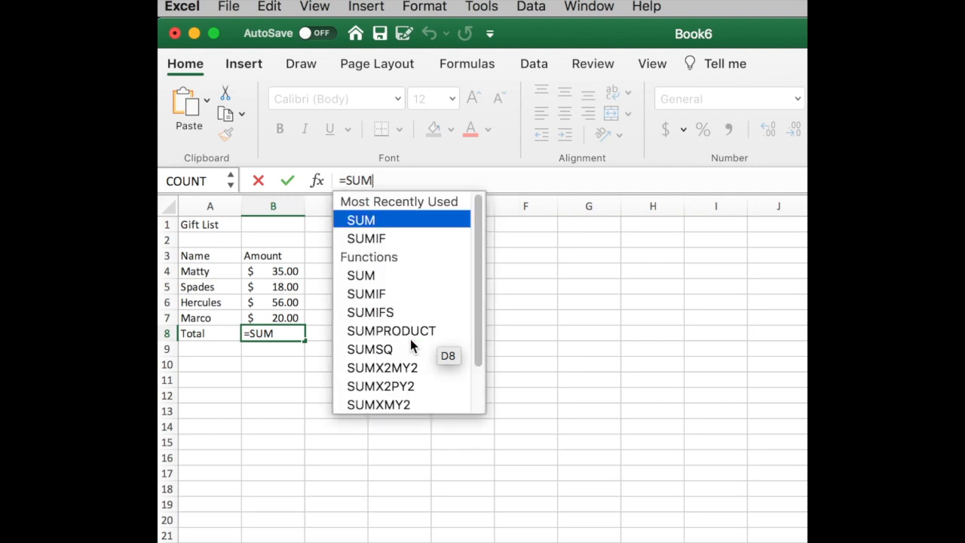
type("(")
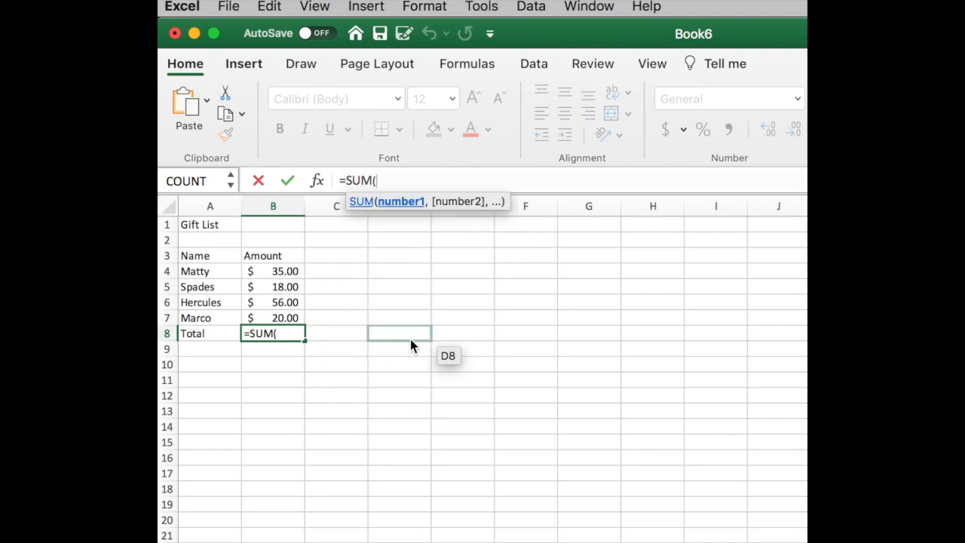
left_click(280, 272)
left_click_drag(280, 271, 295, 325)
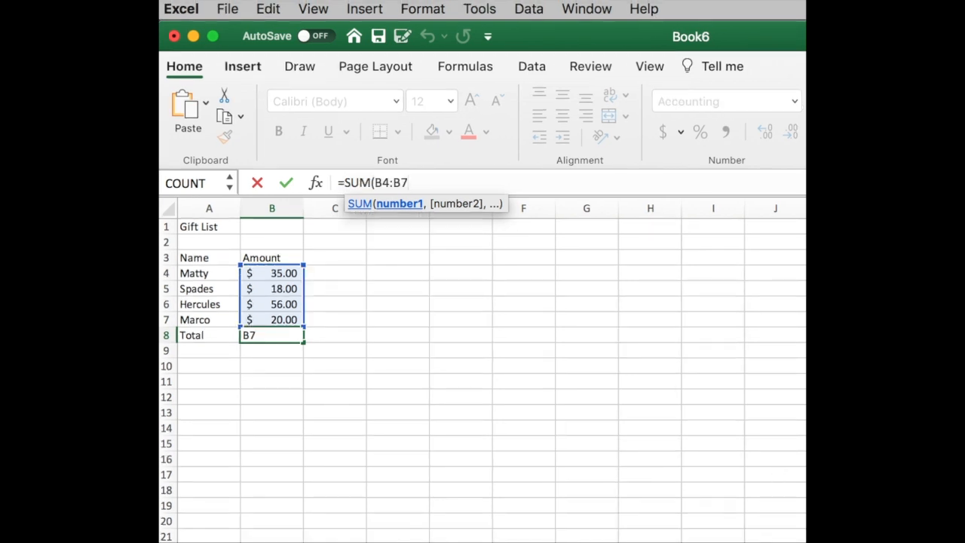
left_click(681, 312)
type(")")
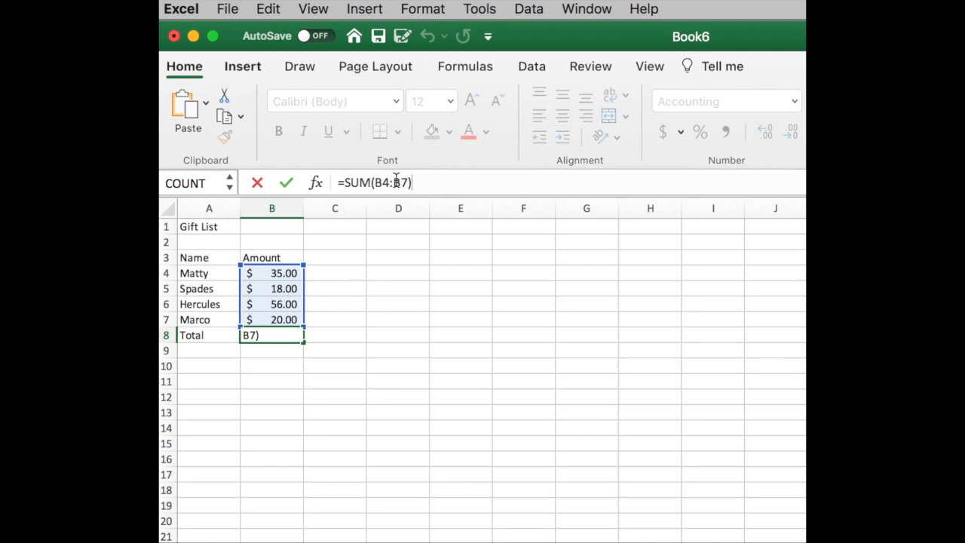
left_click_drag(375, 182, 411, 182)
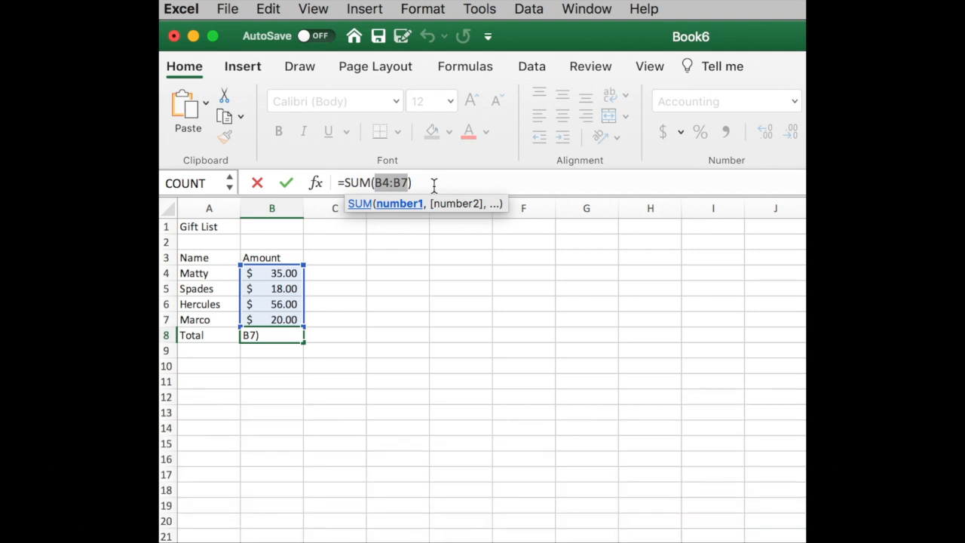
key("Return")
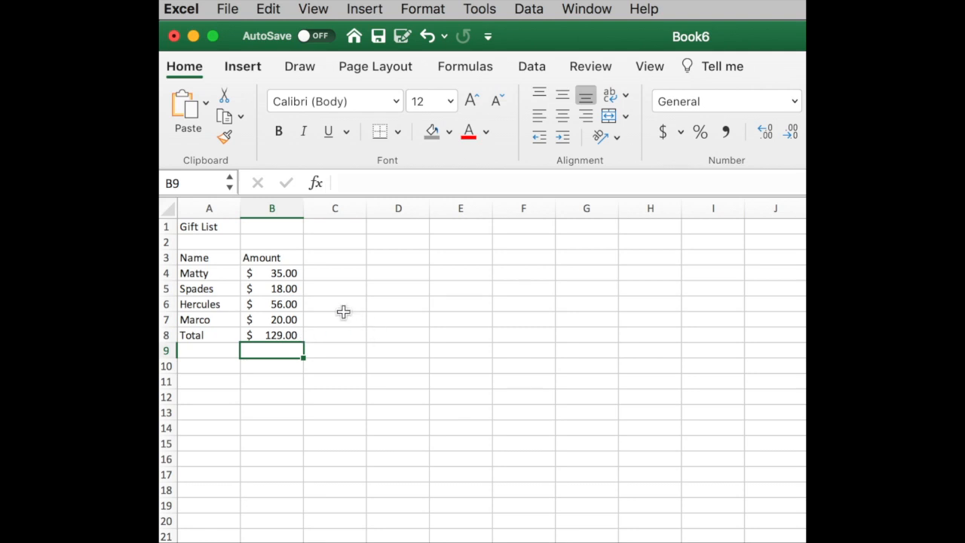
Step: Change the gift amounts in the Amount column to 60 in cell B6 and 27 in cell B7
left_click(295, 304)
type("60")
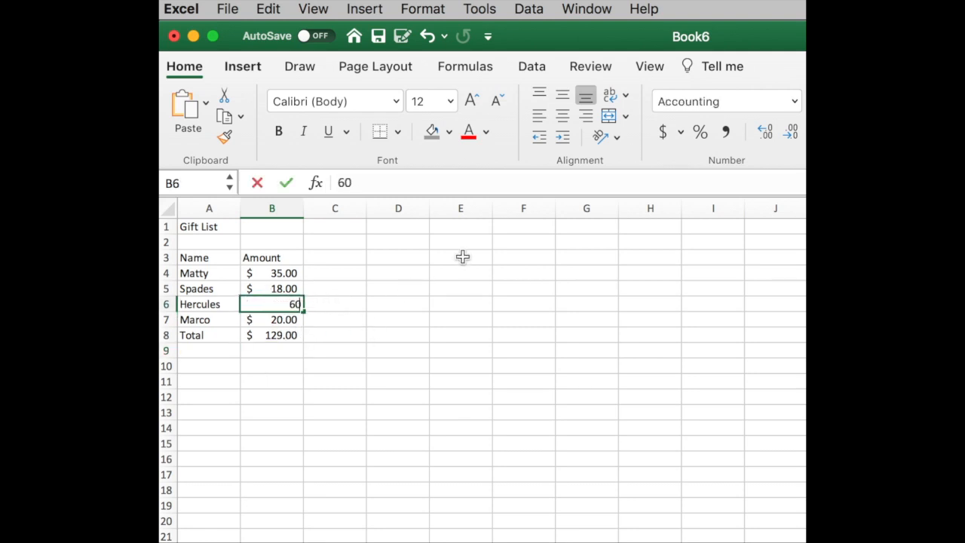
key("Return")
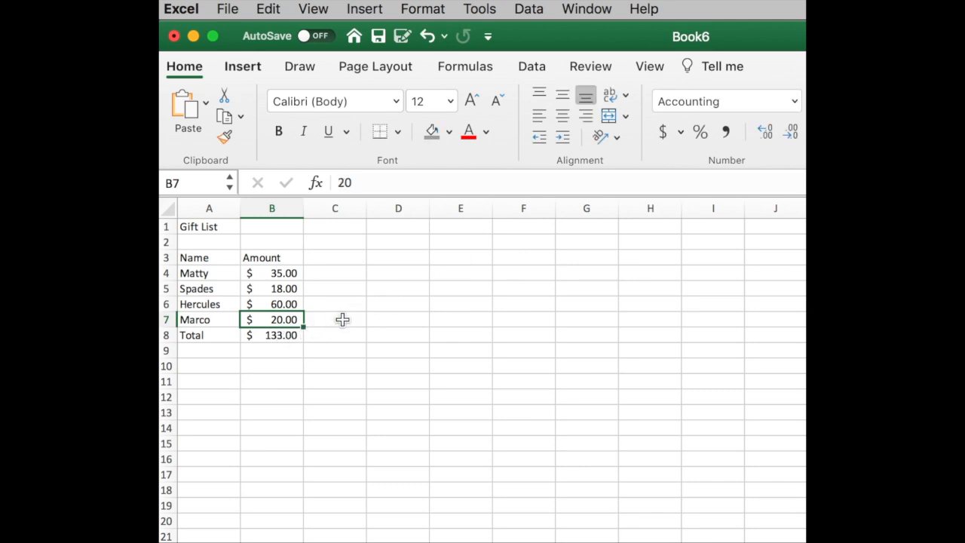
type("27")
key("Return")
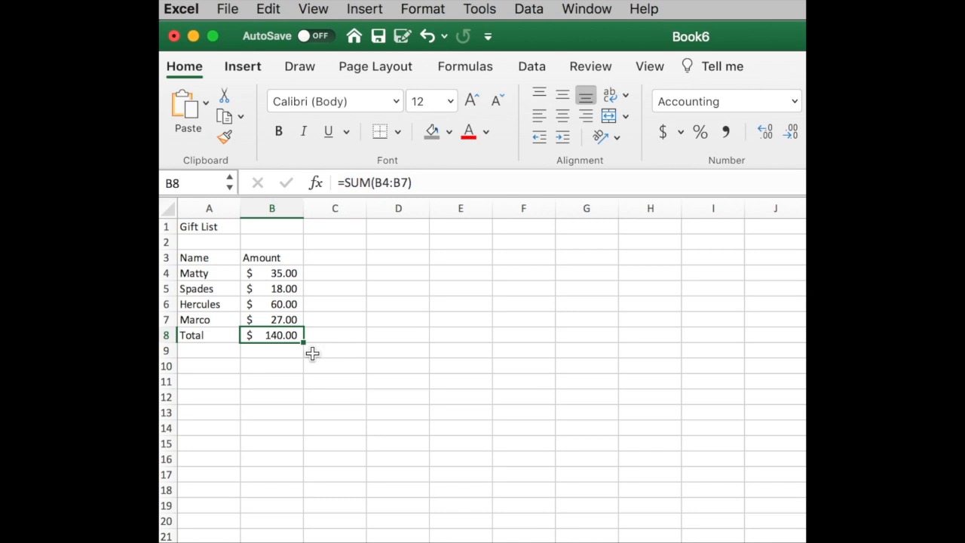
Step: Enter the label "Most Expensive Gift" in cell A10 and widen column A to fit it
left_click(219, 367)
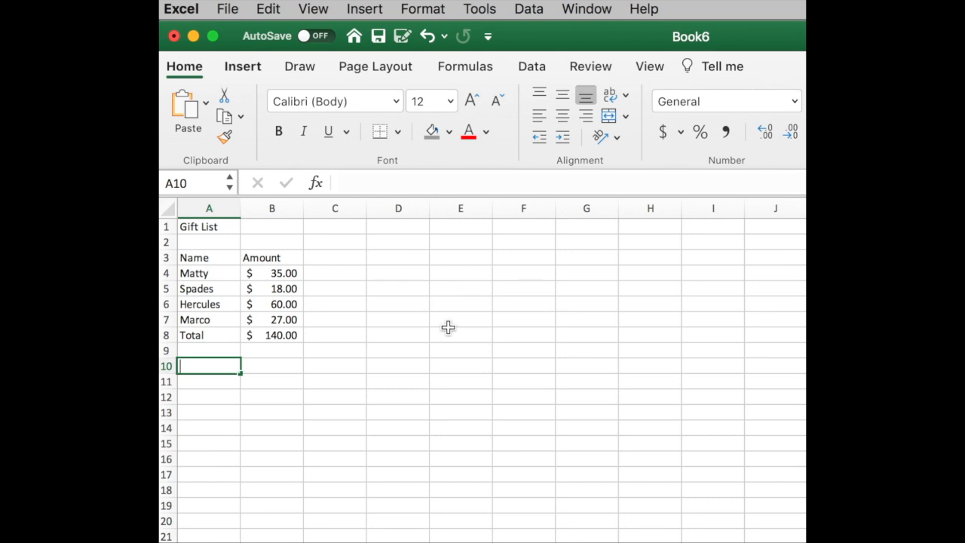
type("Most Expensive Gift")
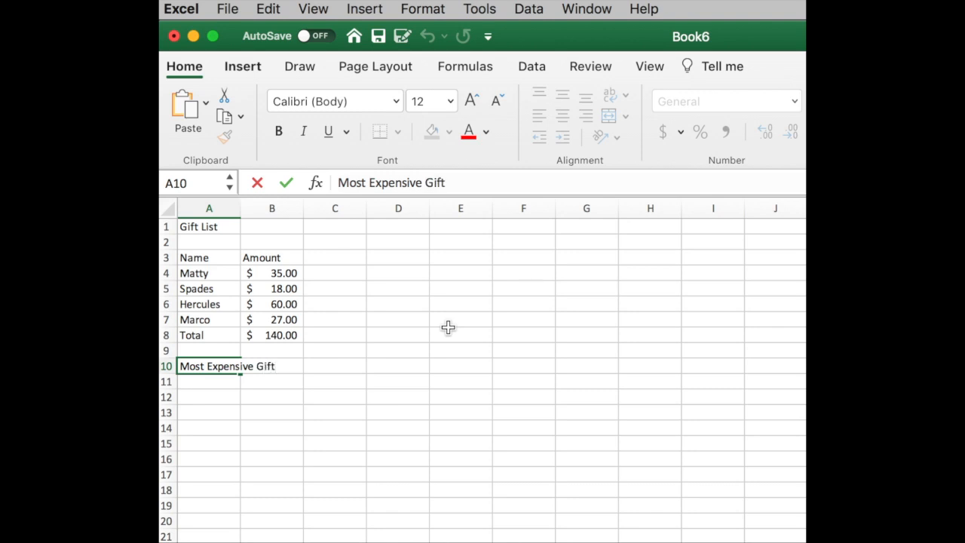
key("Return")
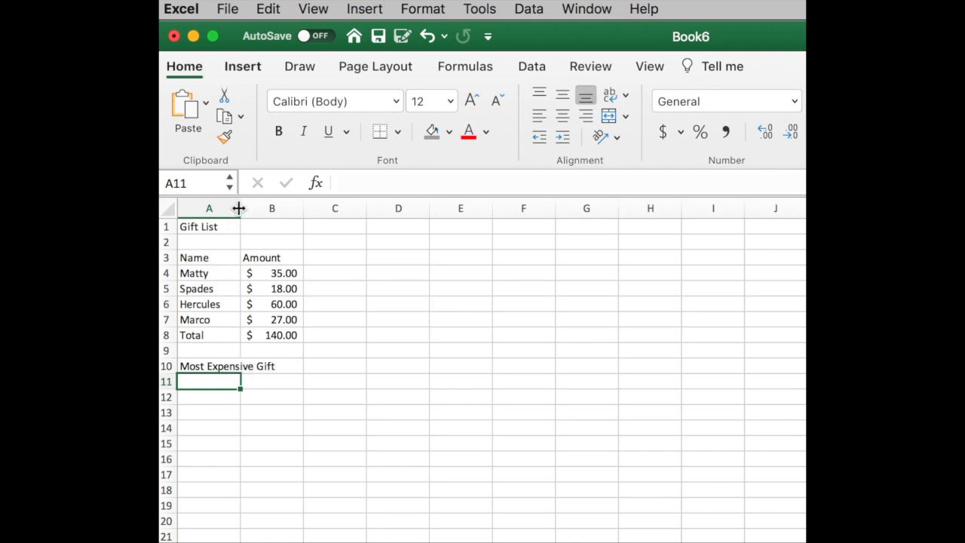
left_click_drag(240, 209, 279, 208)
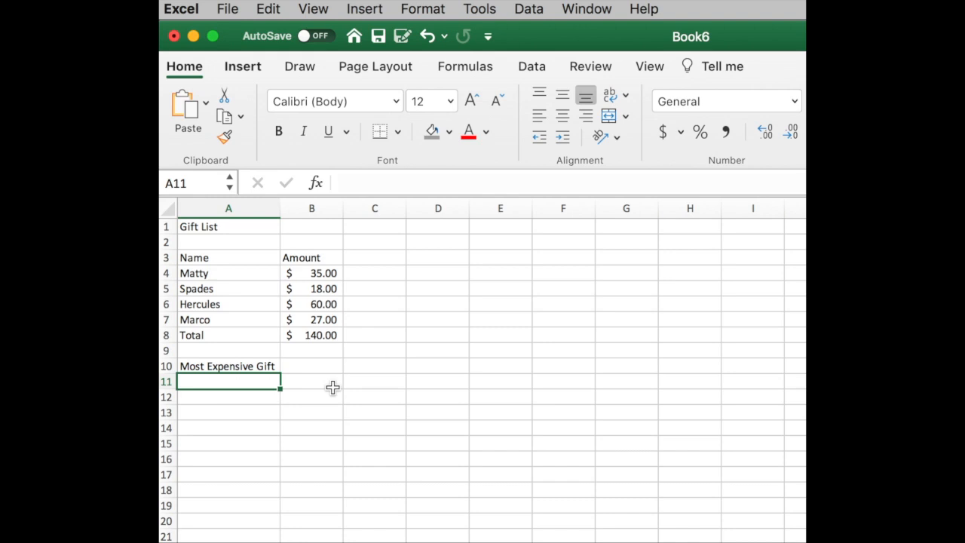
Step: Add the labels "Least Expensive Gift" in cell A11 and "Average Gift" in cell A12
type("Least Ex")
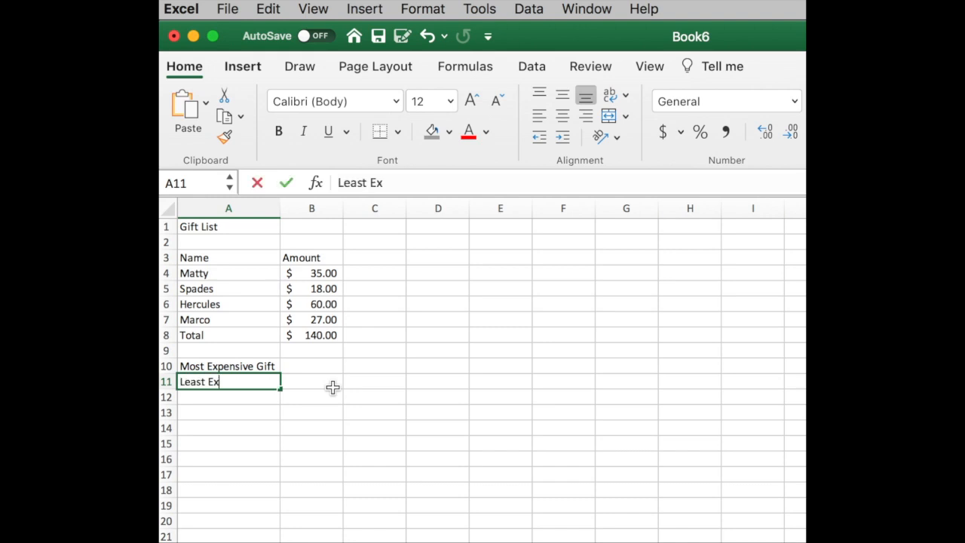
type("pensive Gift")
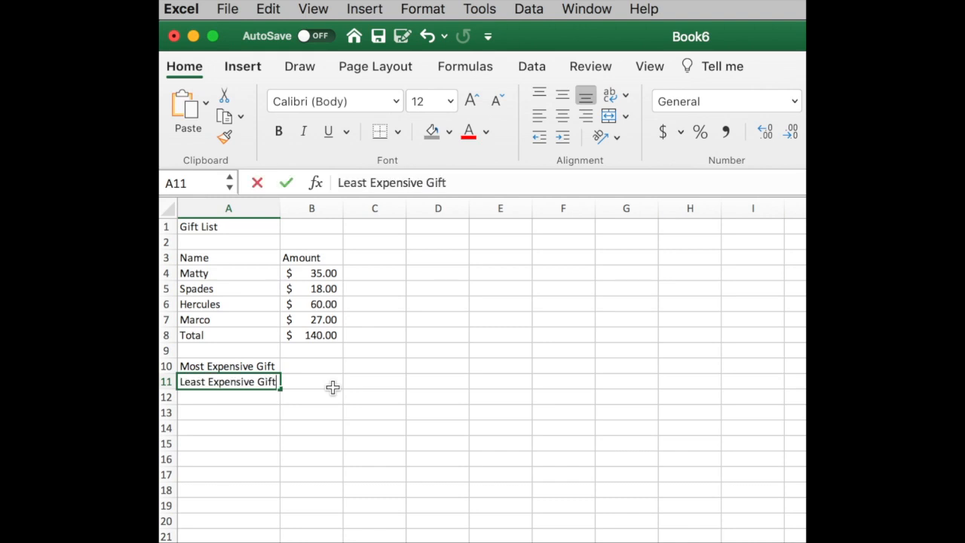
key("Return")
type("Averag")
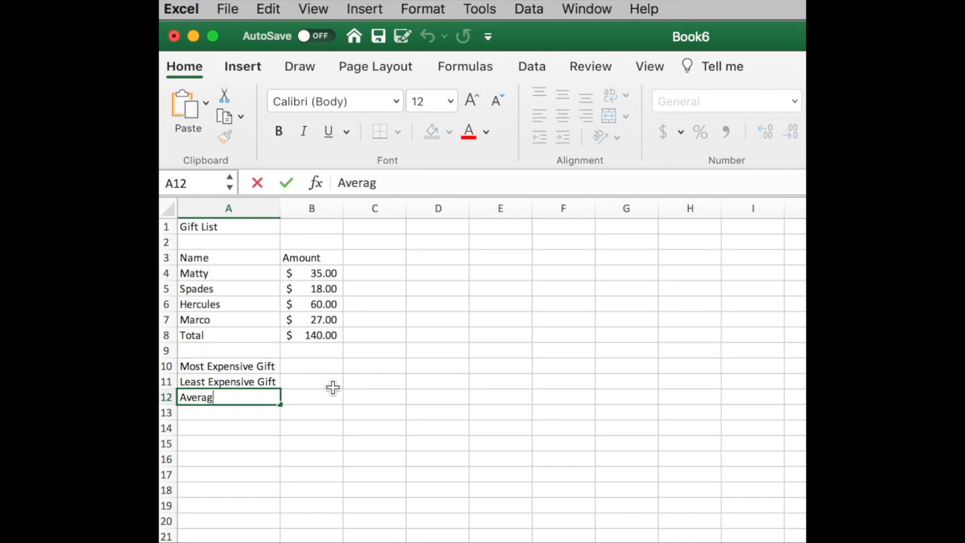
type("e Gift")
key("Return")
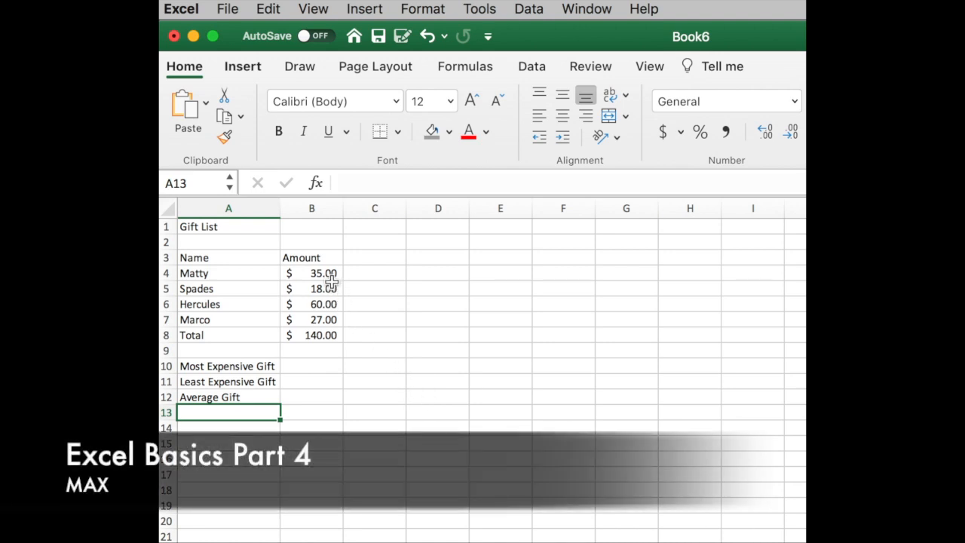
Step: Start a formula with an equals sign in cell B10 beside the Most Expensive Gift label
left_click(329, 335)
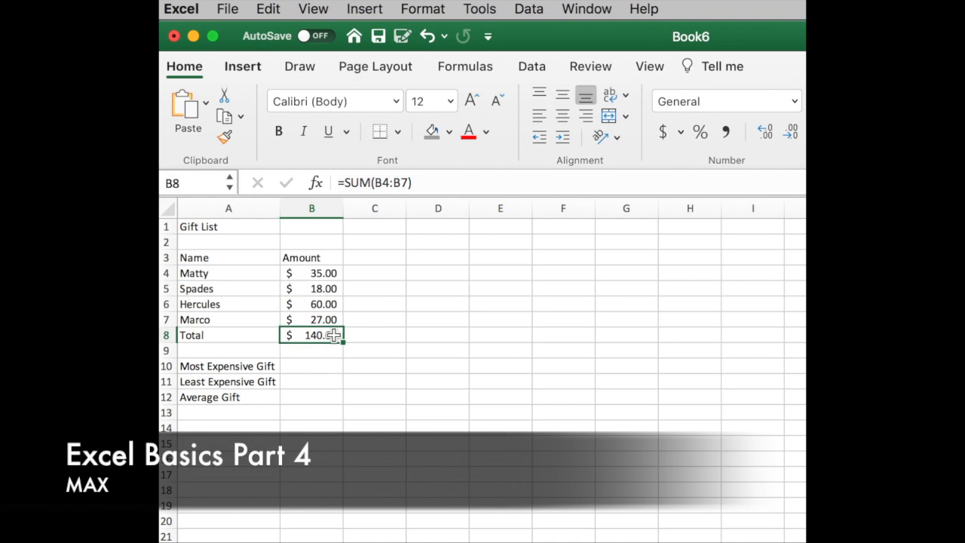
key("Return")
left_click(339, 363)
type("=")
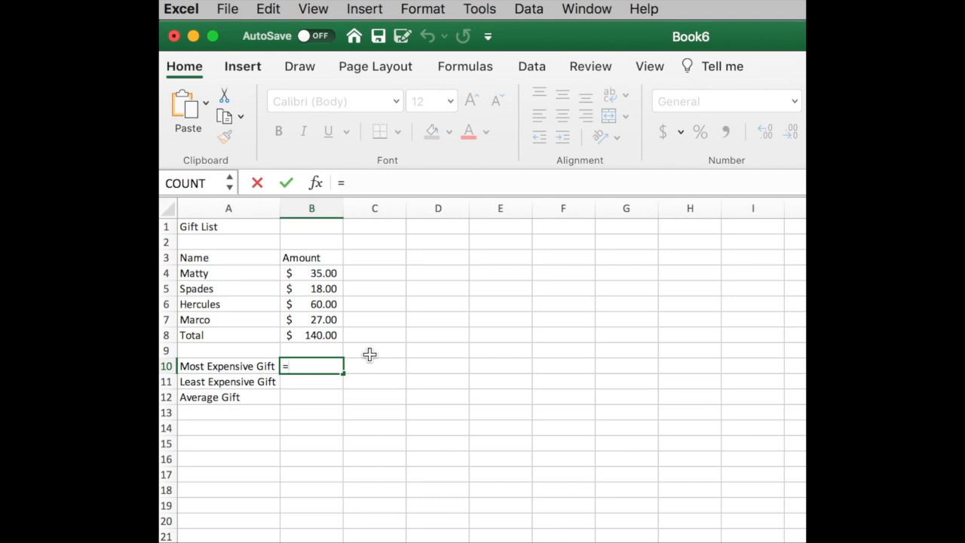
type("M")
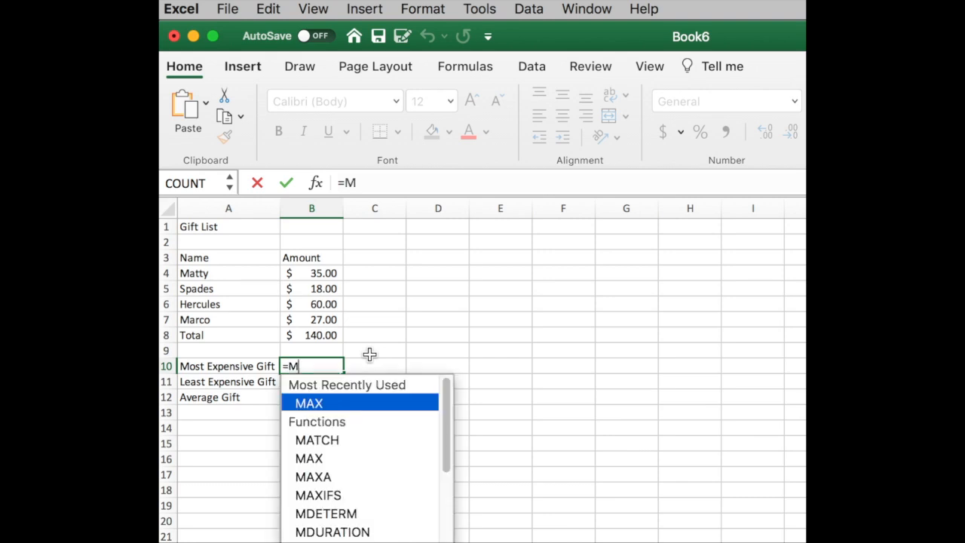
type("ax")
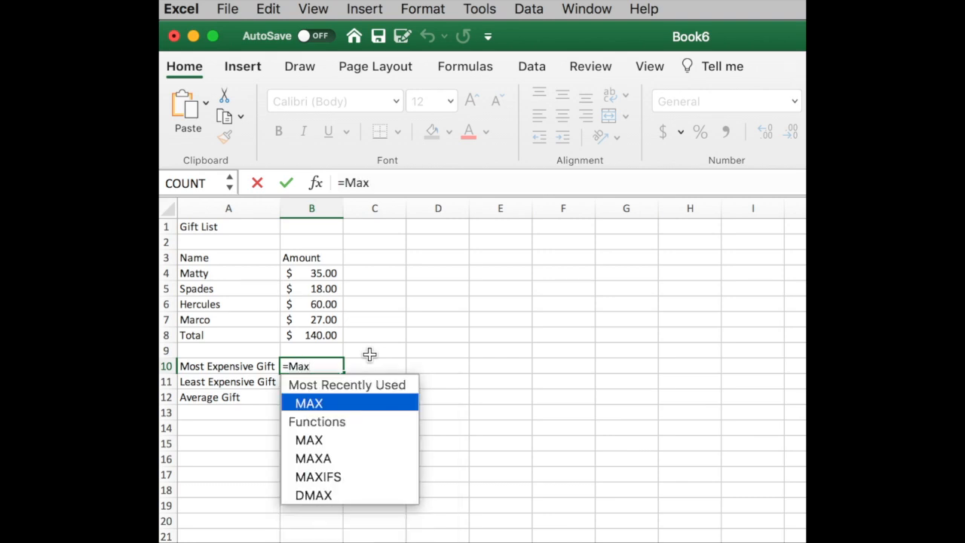
key("BackSpace")
key("BackSpace")
type("A")
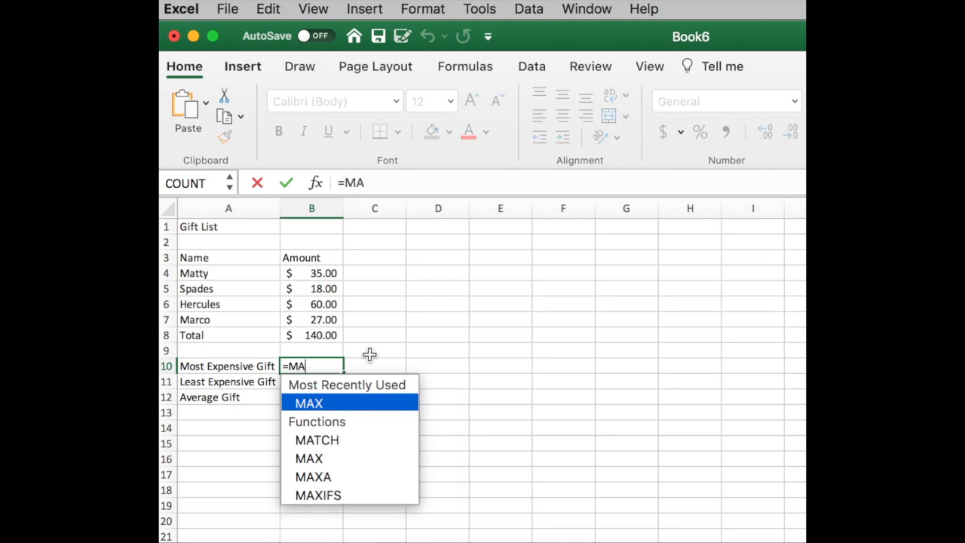
type("X")
key("BackSpace")
key("BackSpace")
type("ax(")
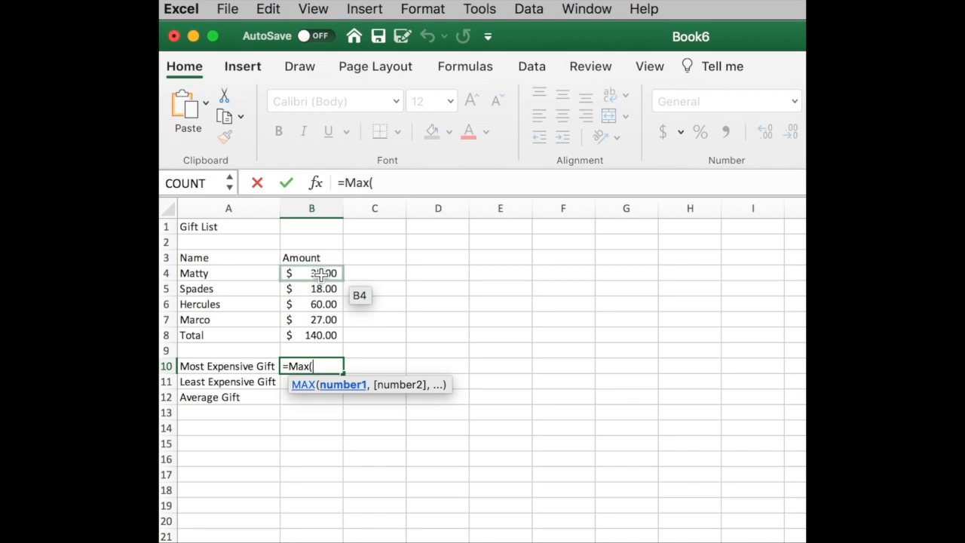
left_click_drag(321, 273, 320, 317)
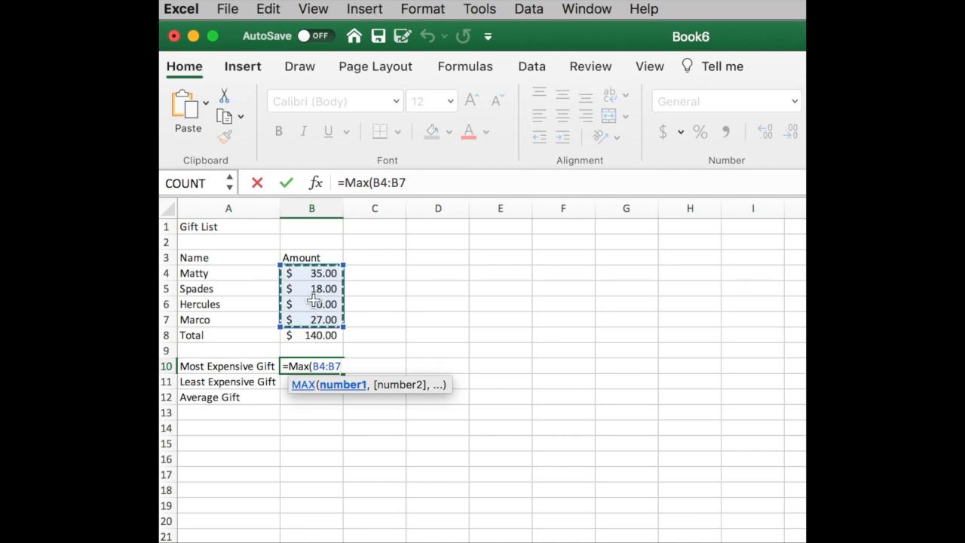
key("Escape")
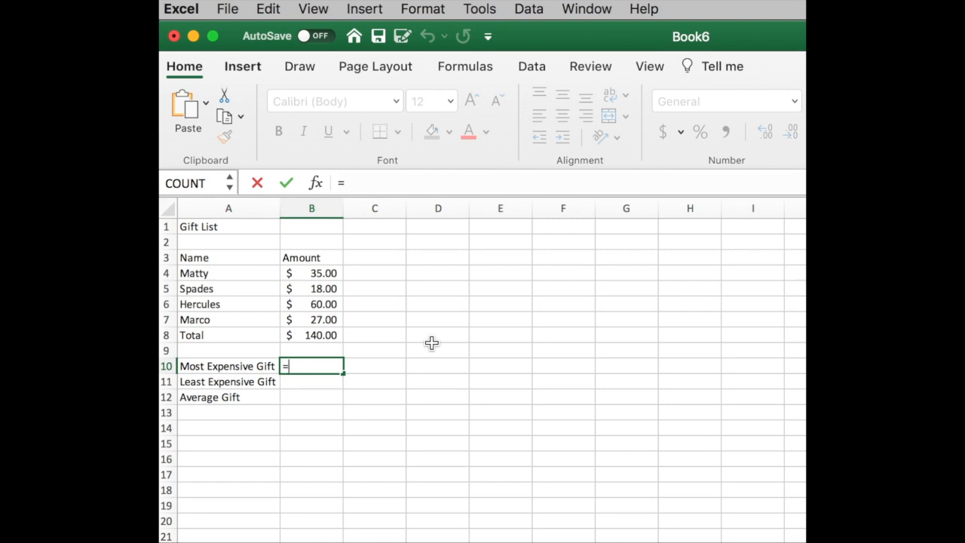
Step: Complete the formula in cell B10 as =max(B4:B7) to find the highest gift amount
type("max(")
left_click_drag(316, 273, 321, 320)
type(")")
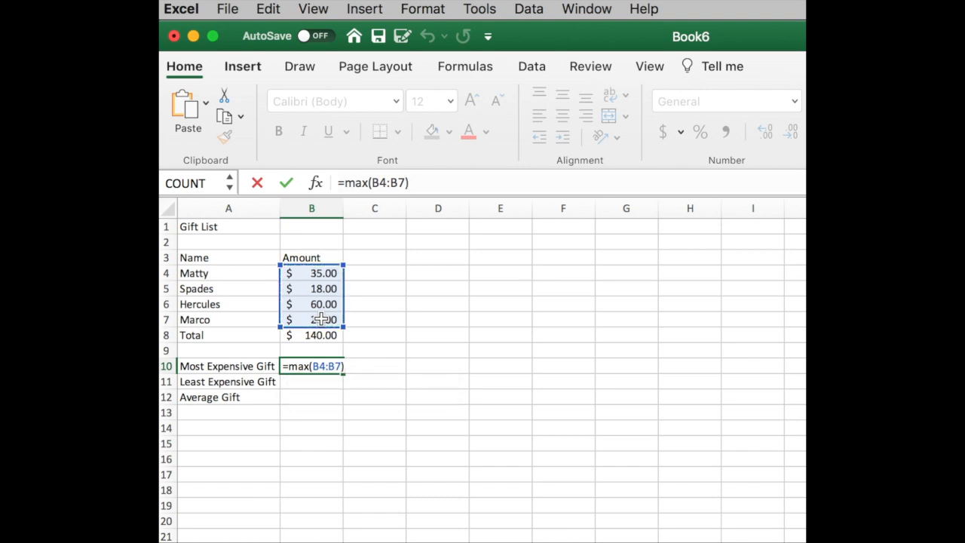
key("Return")
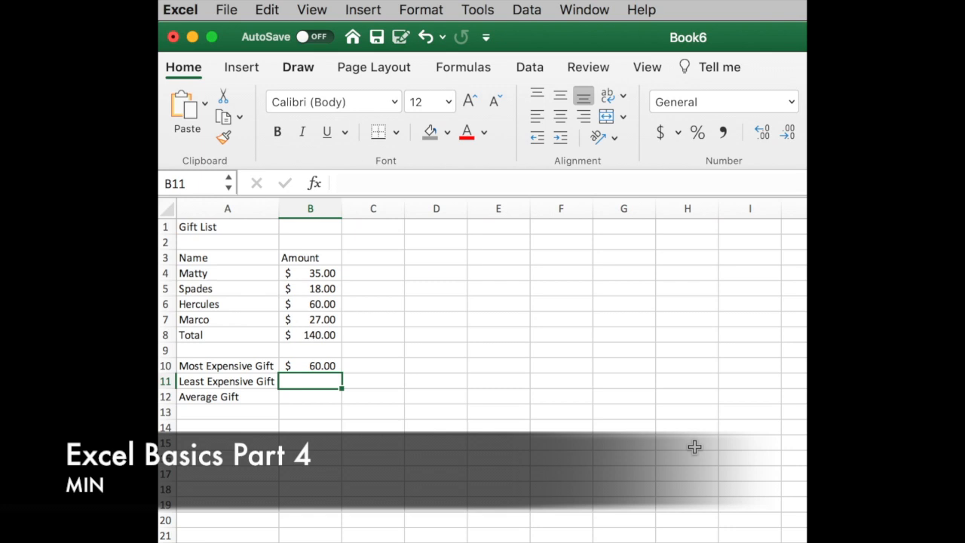
Step: Enter the formula =min(B4:B7) in cell B11 to find the least expensive gift amount
type("=")
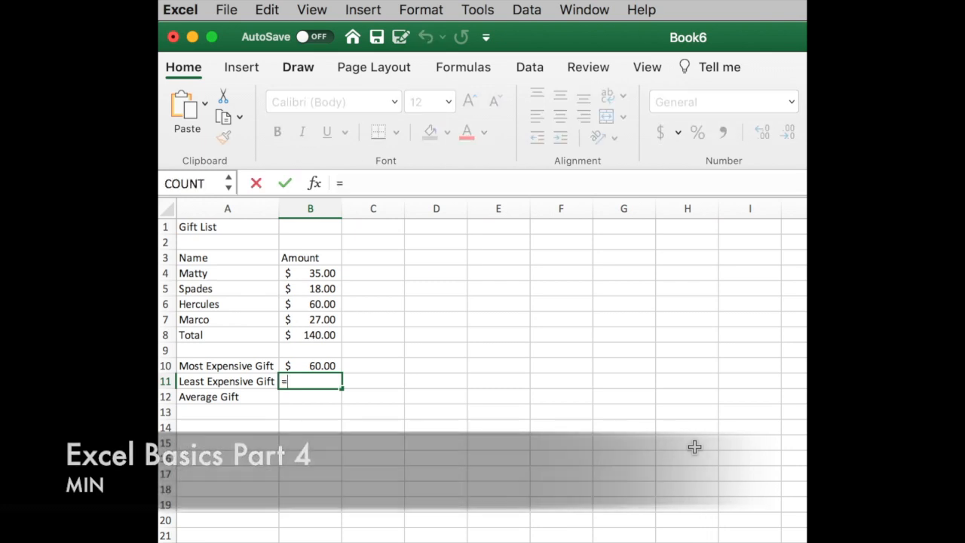
type("min")
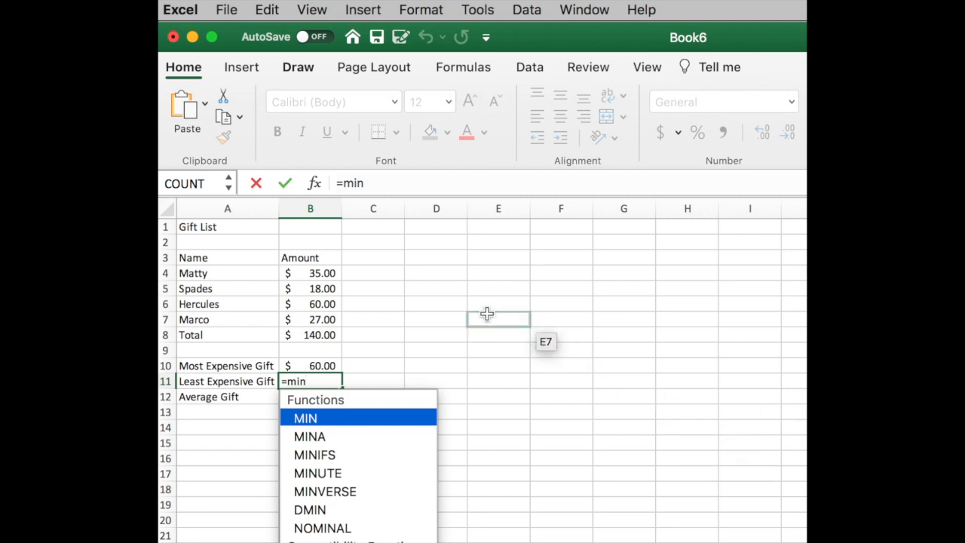
type("(")
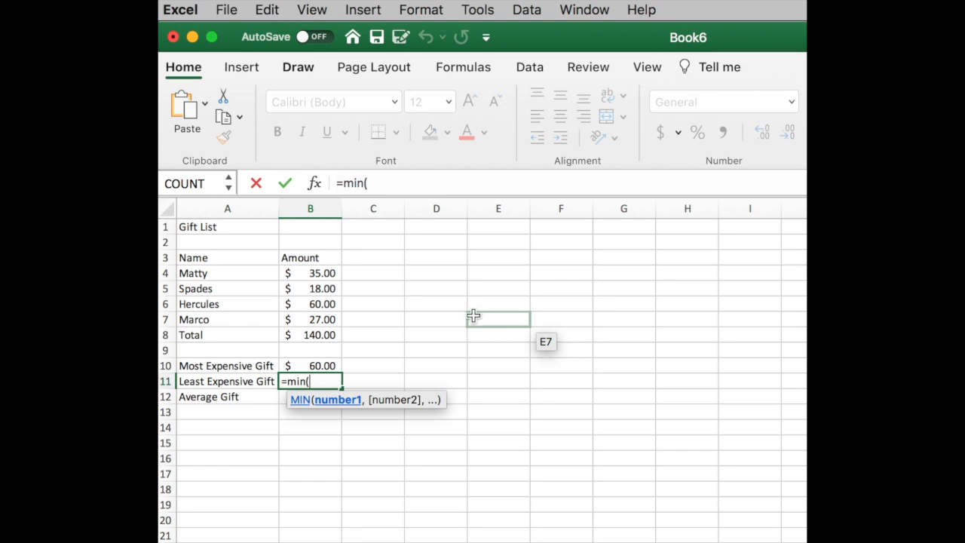
left_click_drag(323, 273, 325, 317)
type(")")
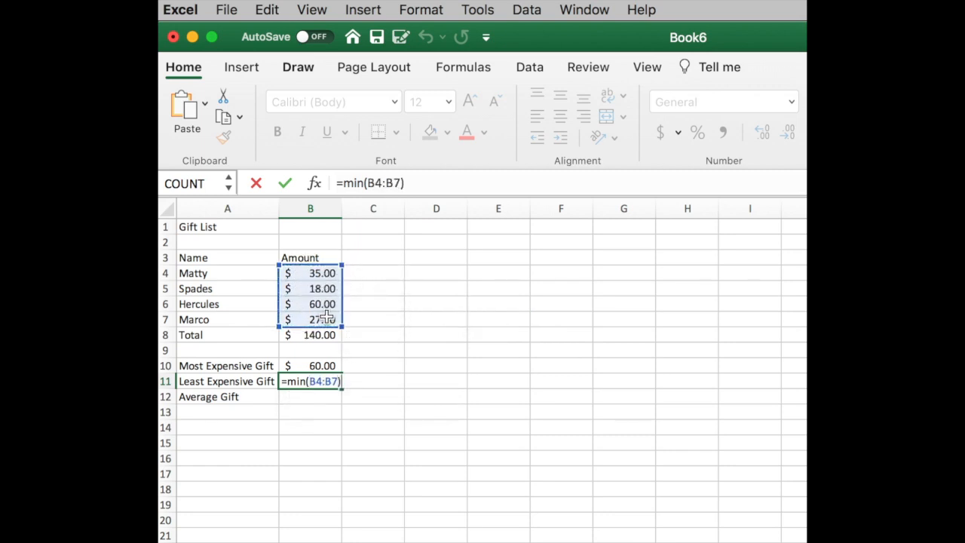
key("Return")
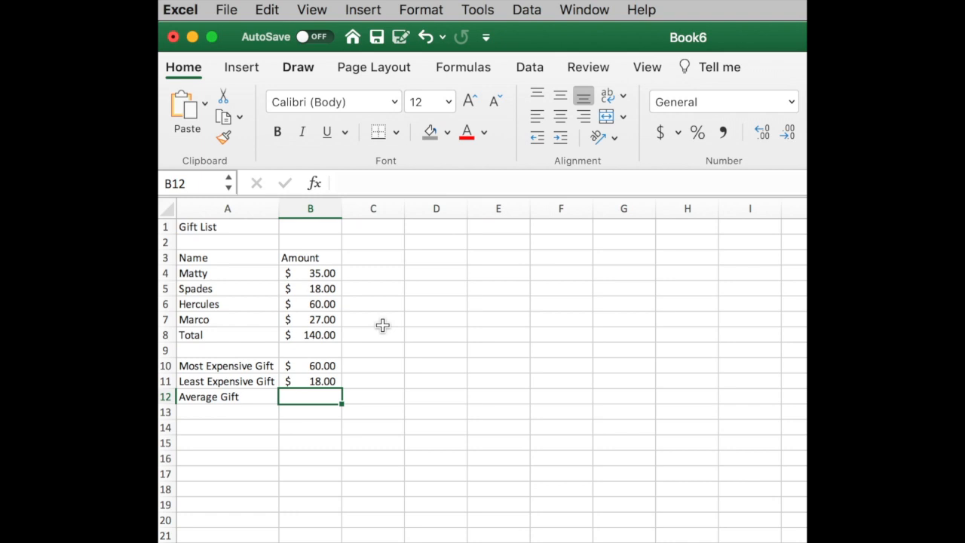
Step: Enter the formula =average(B4:B7) in cell B12 to calculate the average gift amount
type("=")
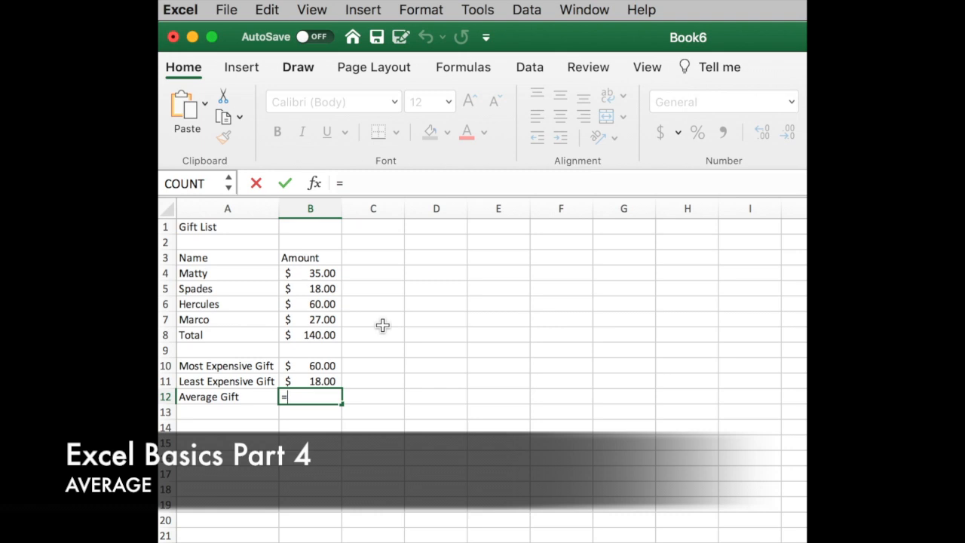
type("average")
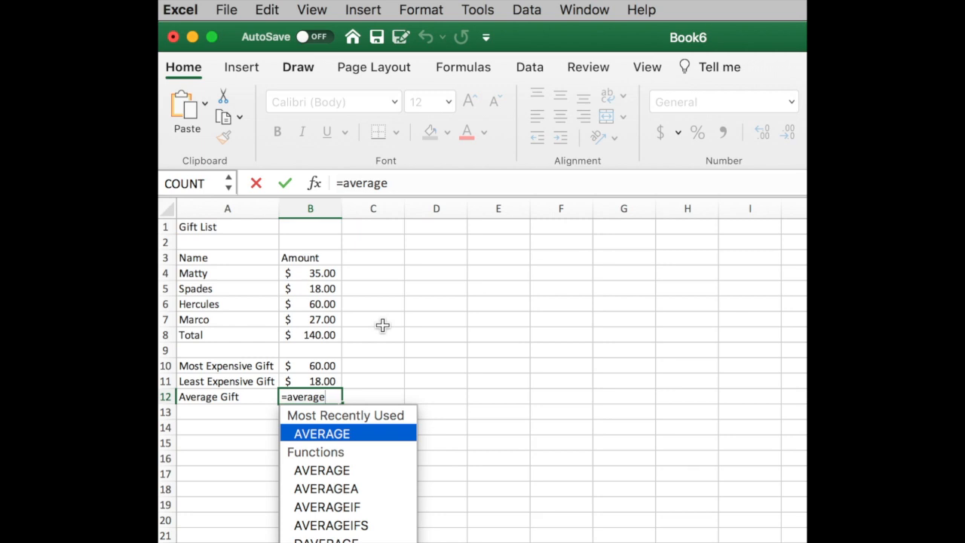
type("(")
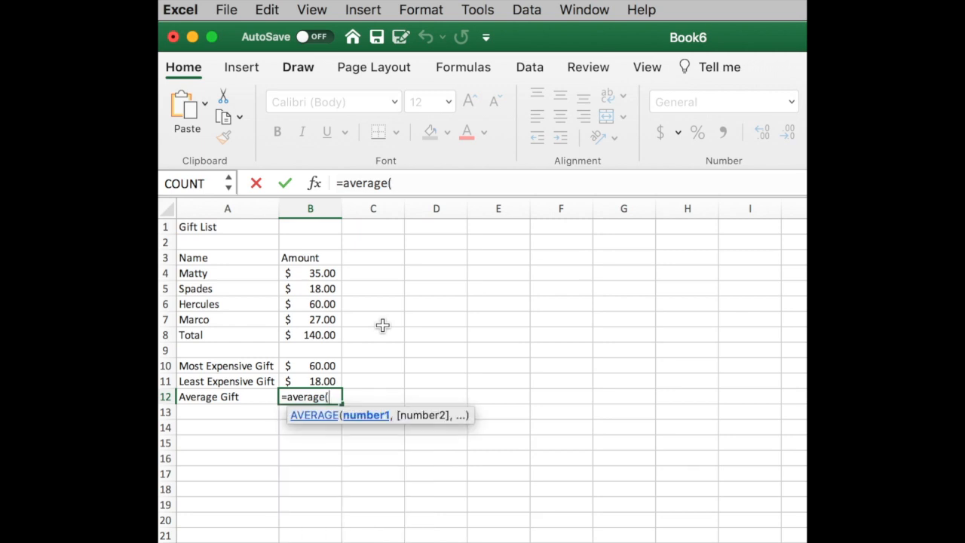
left_click_drag(318, 273, 312, 318)
type(")")
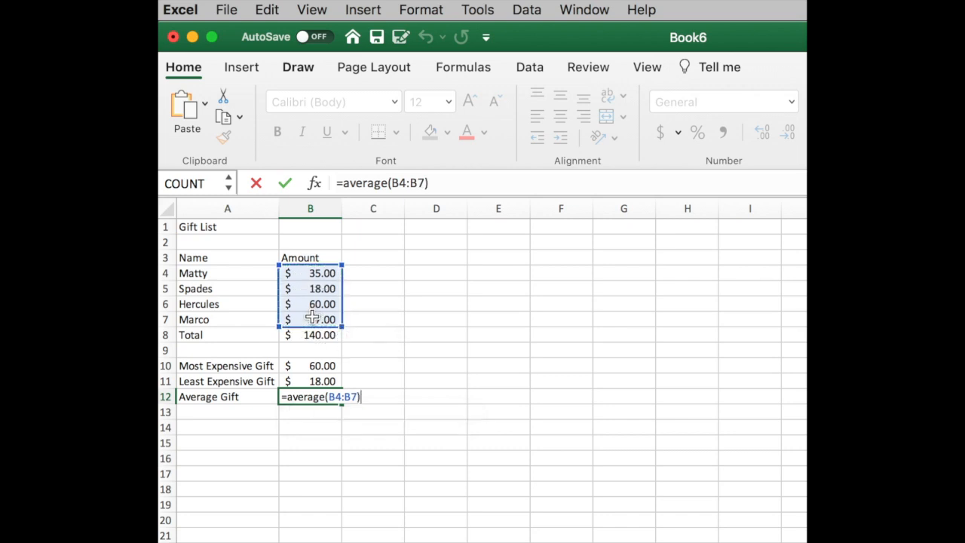
key("Return")
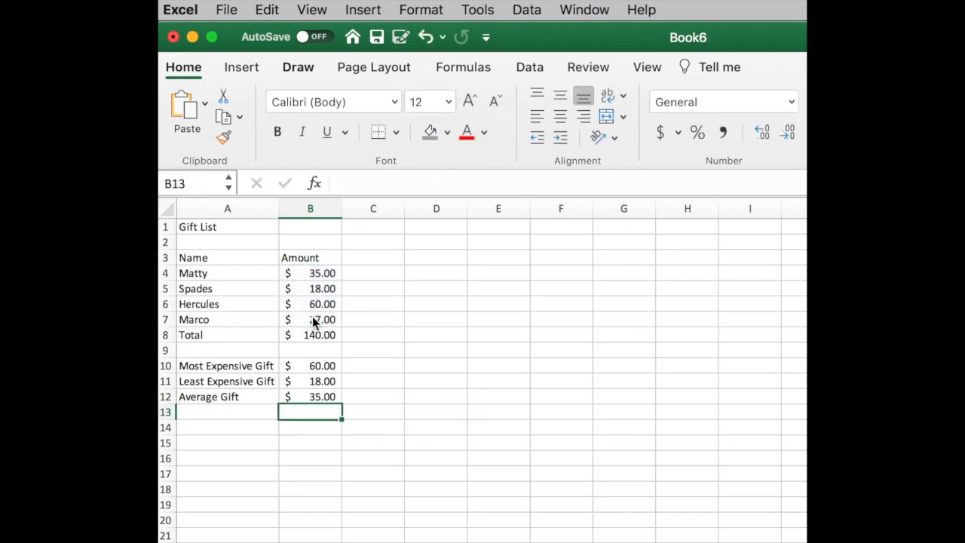
left_click(391, 399)
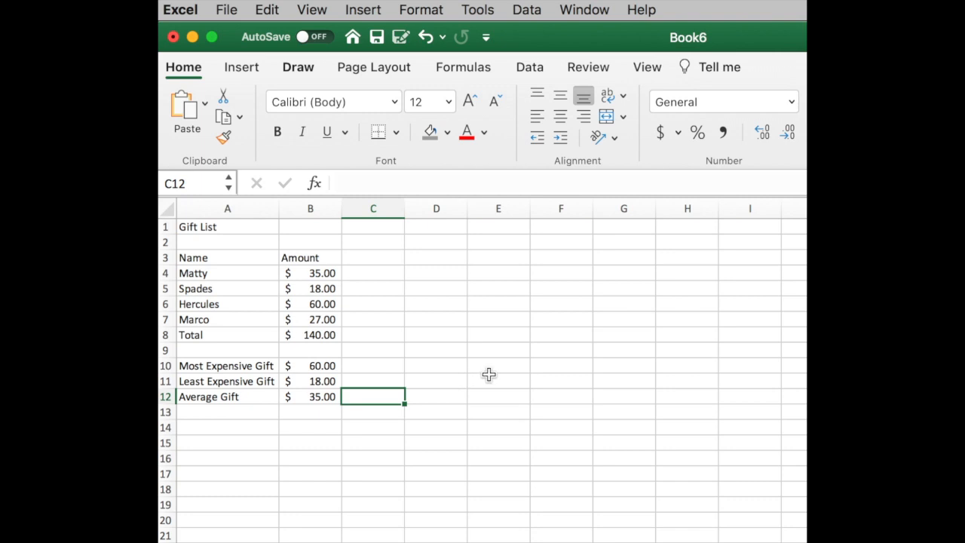
Step: Insert a blank row at row 10, above the Most Expensive Gift row
left_click(164, 365)
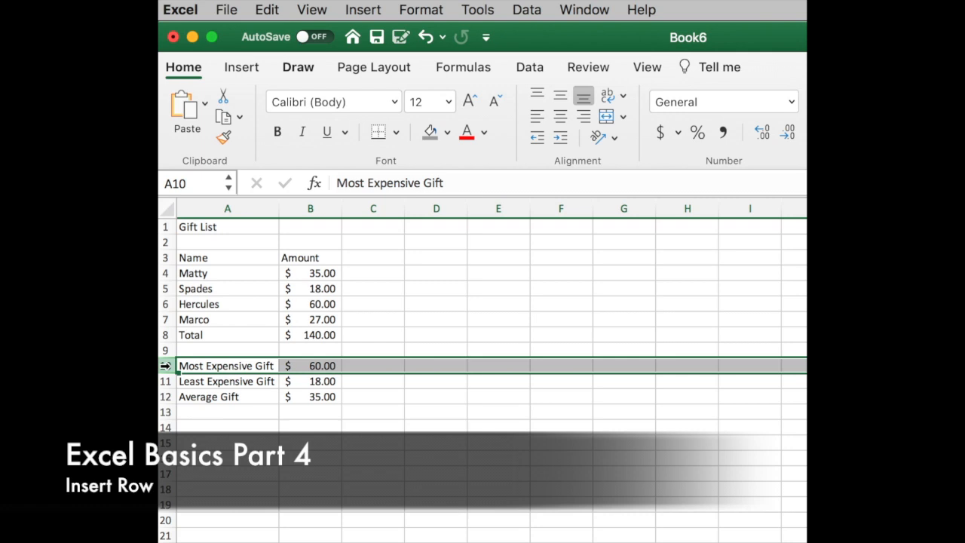
left_click(164, 366)
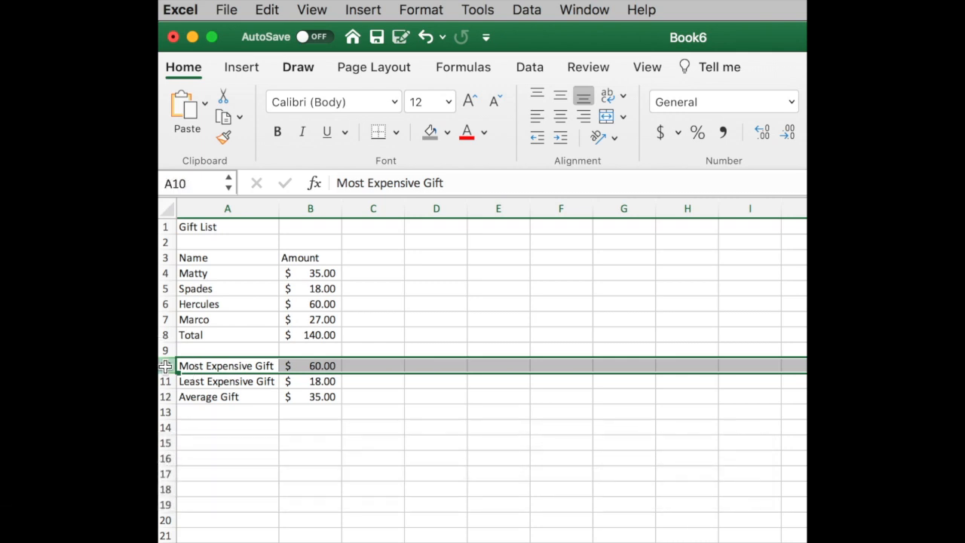
right_click(166, 368)
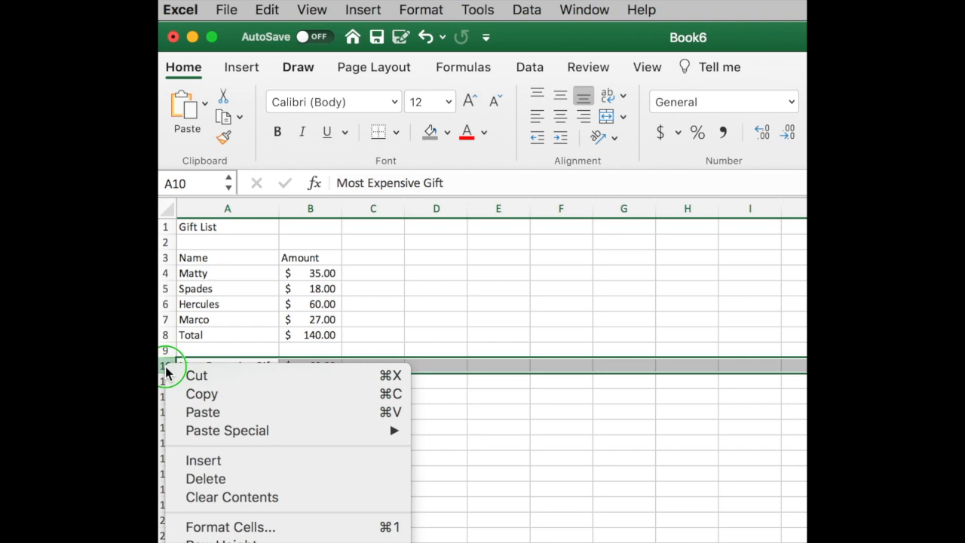
left_click(210, 461)
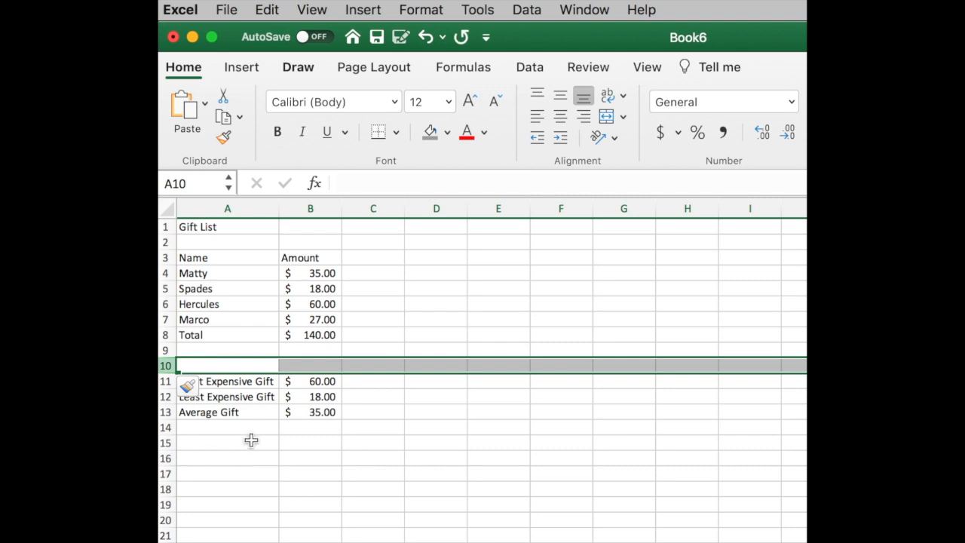
left_click(399, 407)
double_click(399, 407)
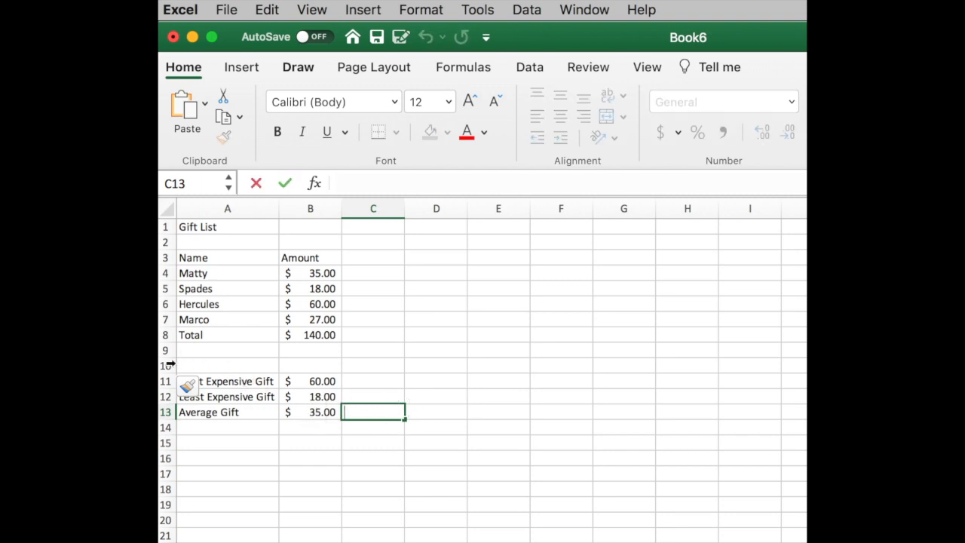
Step: Enter the heading "Summary" in cell A10 of the new blank row
left_click(234, 367)
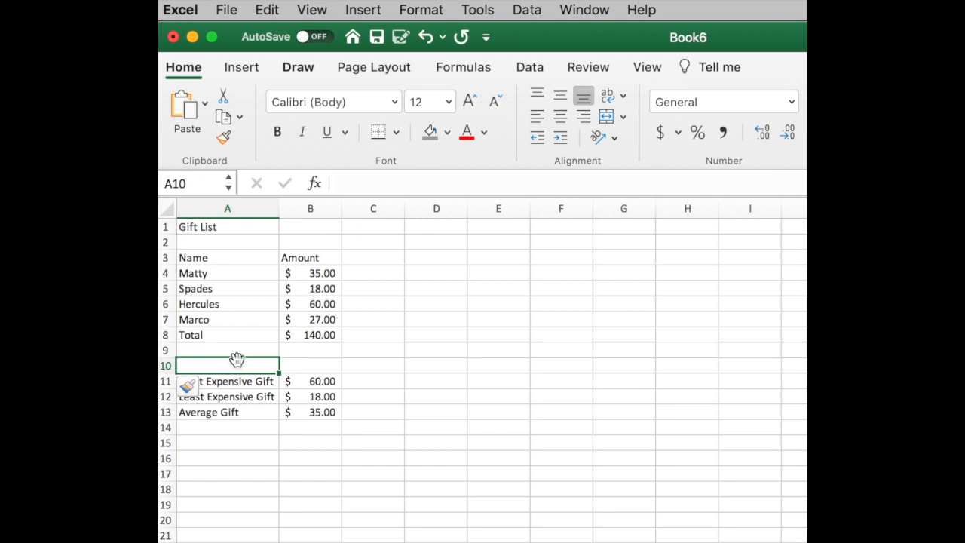
type("Summary")
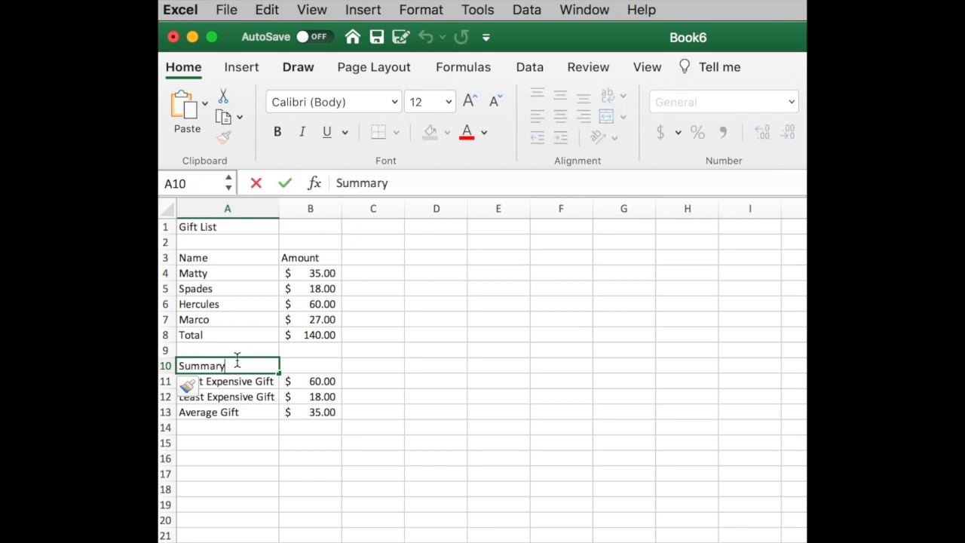
key("Tab")
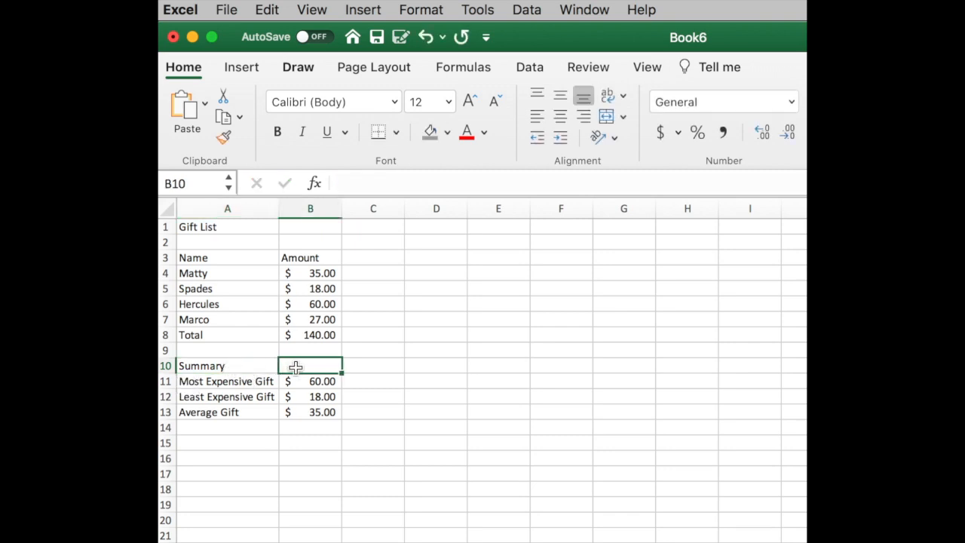
Step: Merge and center the Summary heading across cells A10 and B10
left_click(257, 381)
left_click(230, 366)
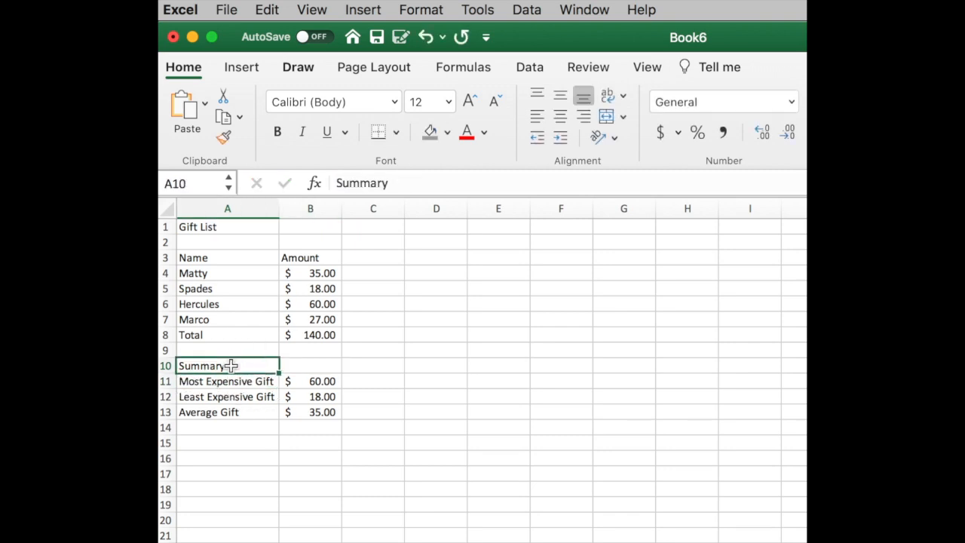
left_click_drag(230, 366, 310, 366)
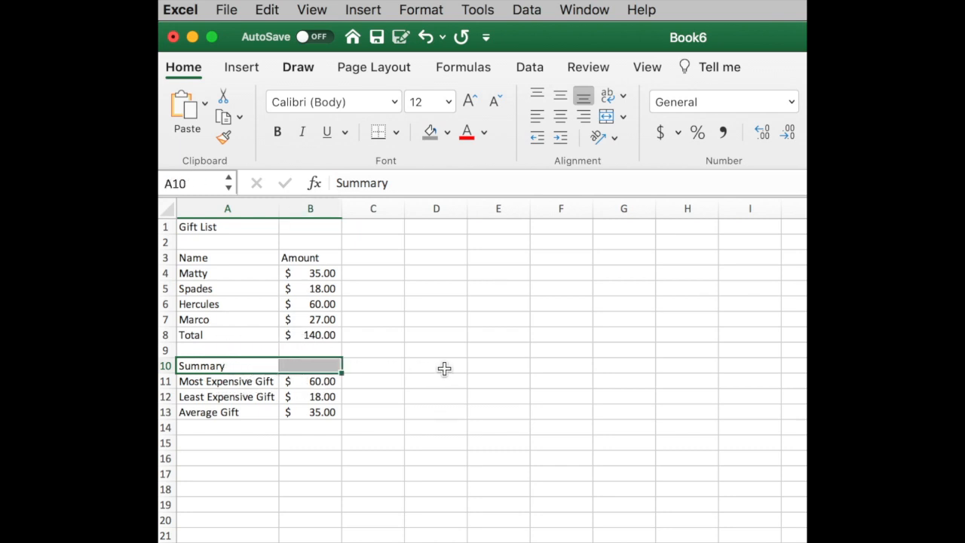
left_click(623, 117)
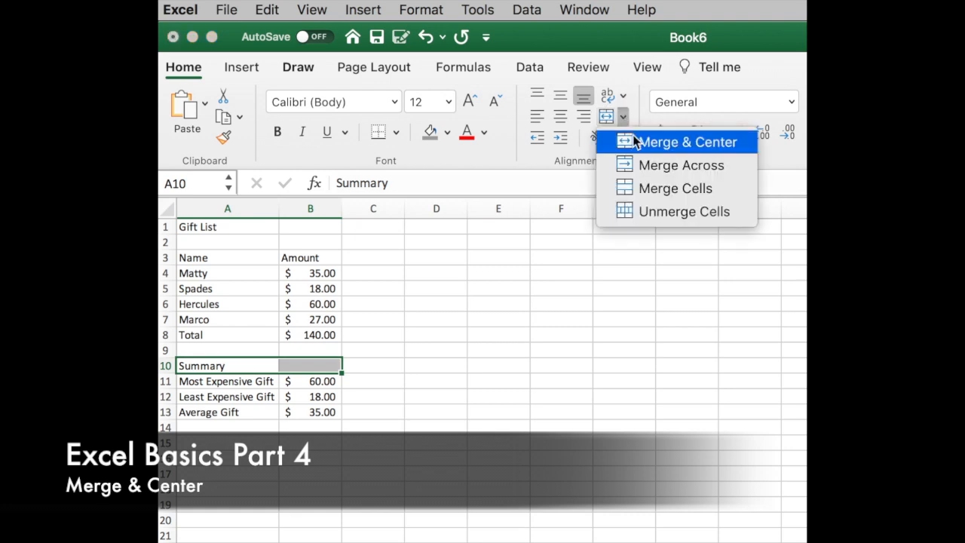
left_click(605, 115)
left_click(605, 115)
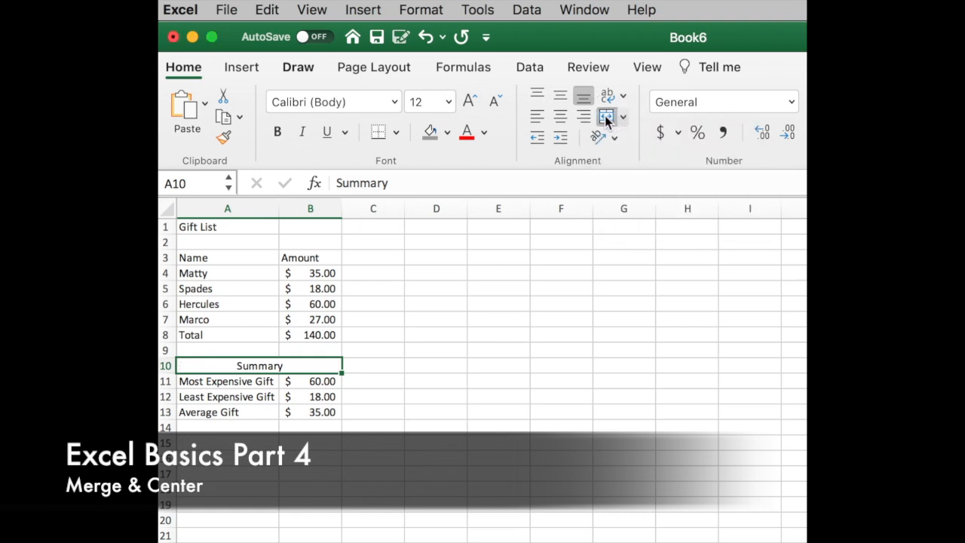
left_click(534, 365)
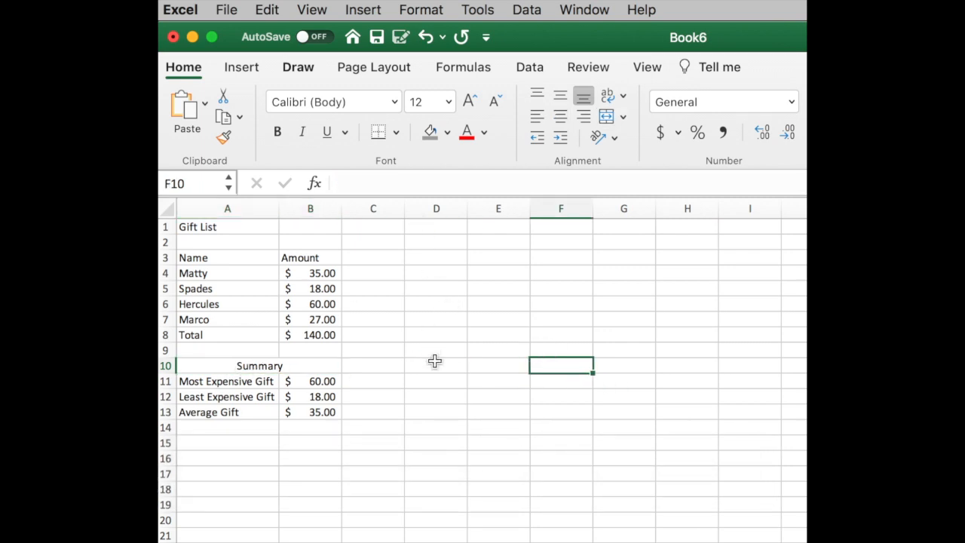
Step: Italicize the merged Summary heading in row 10
left_click(317, 366)
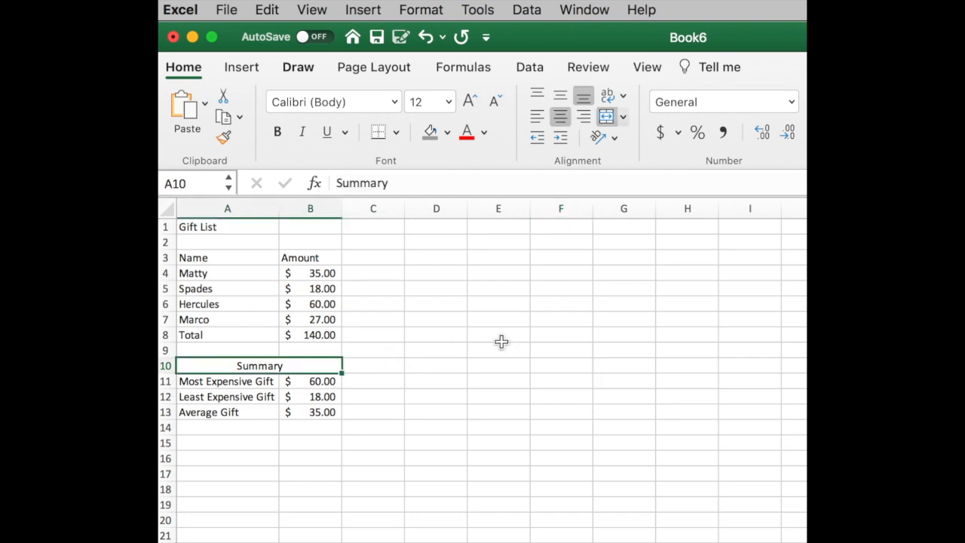
left_click(306, 139)
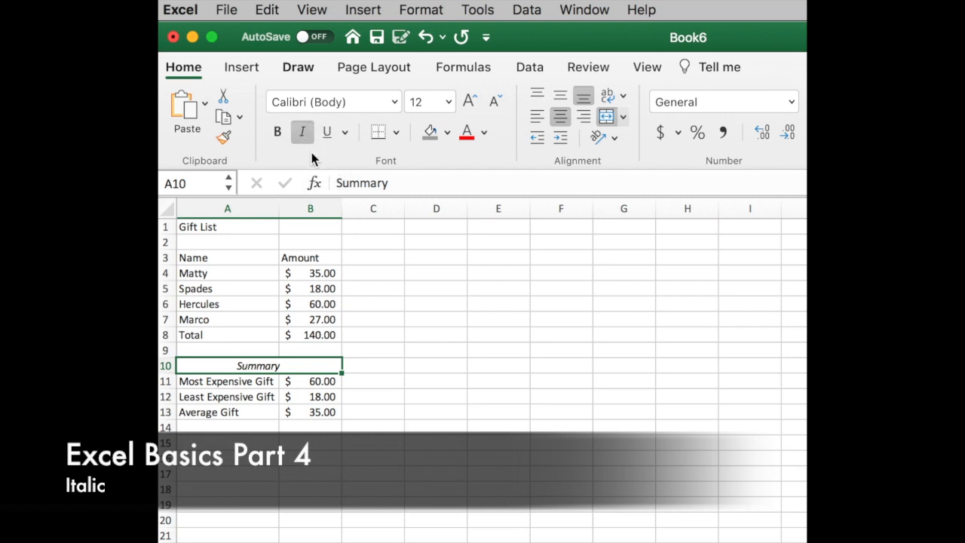
left_click(482, 289)
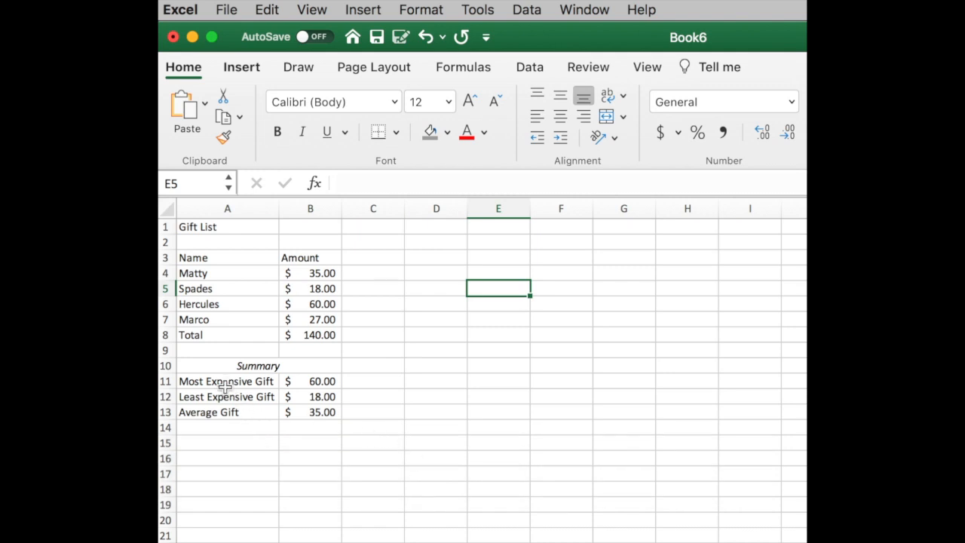
Step: Check the formulas behind the most expensive, least expensive and average gift amounts in cells B11 to B13
left_click(299, 382)
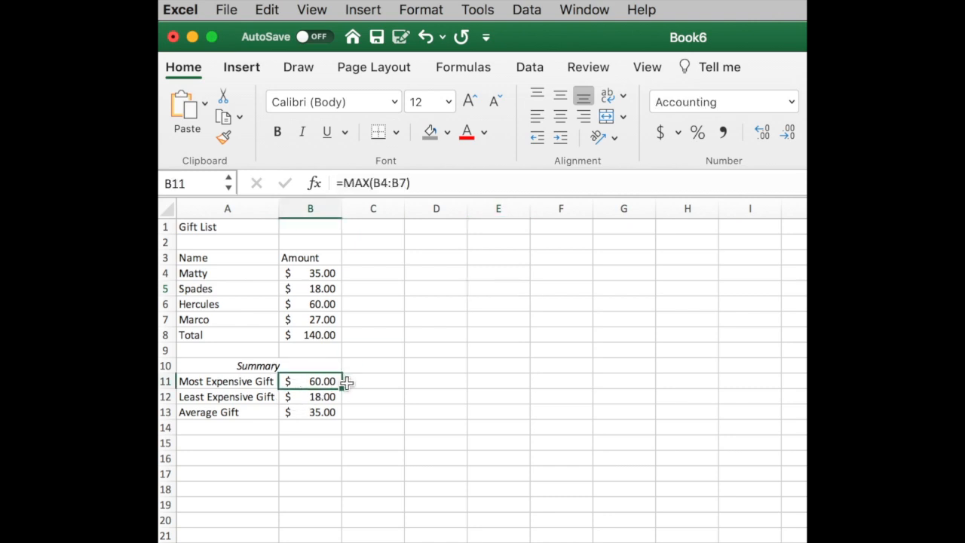
left_click(320, 396)
left_click(323, 413)
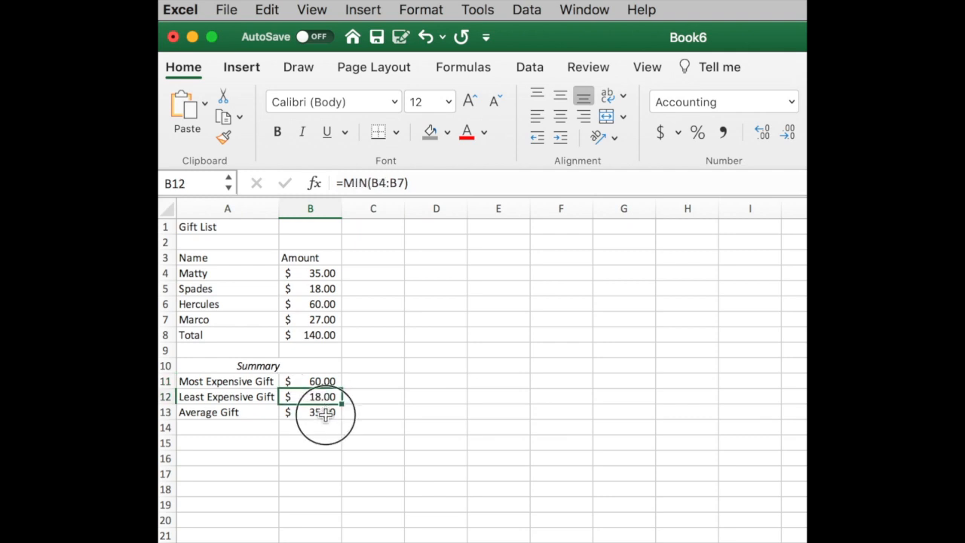
left_click(437, 411)
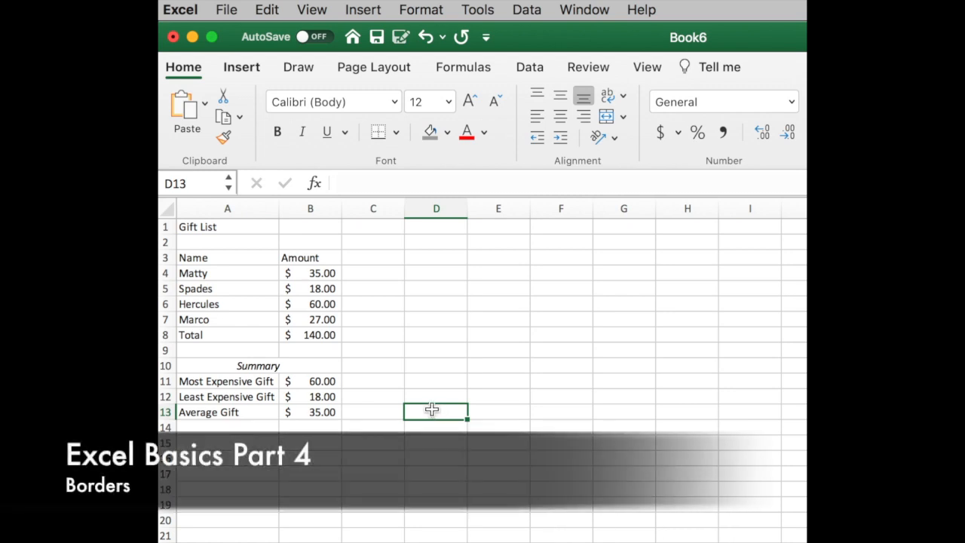
Step: Apply a Thick Box Border around the summary block in cells A10 to B13
left_click_drag(227, 365, 324, 411)
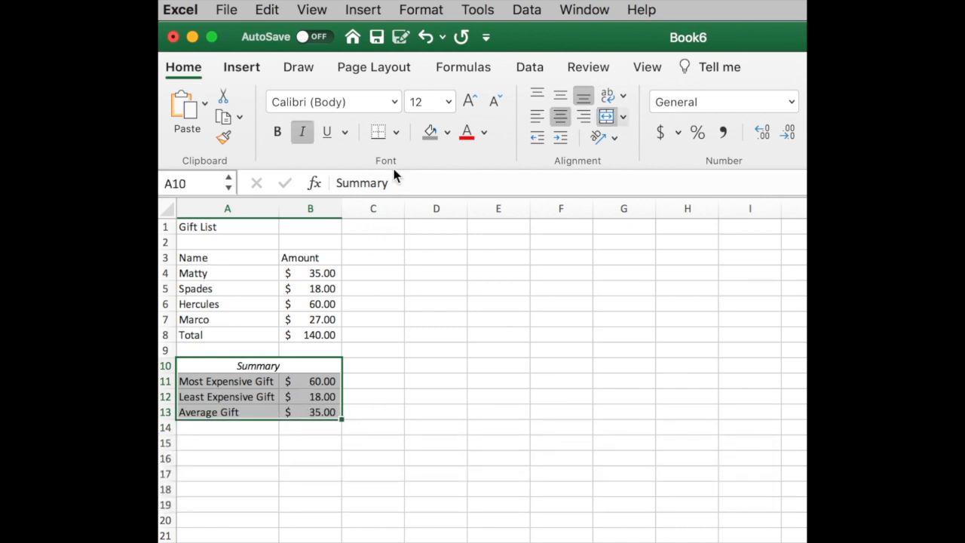
left_click(396, 135)
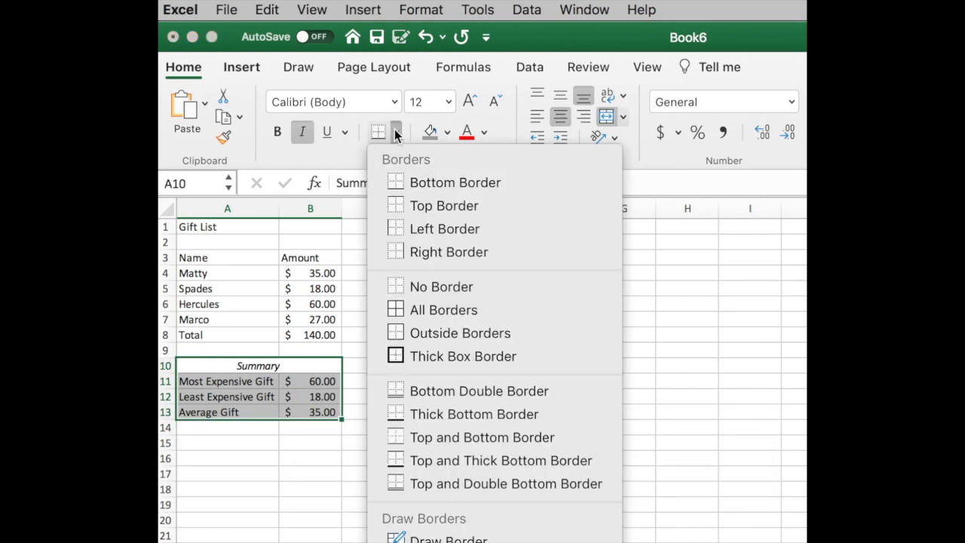
left_click(483, 363)
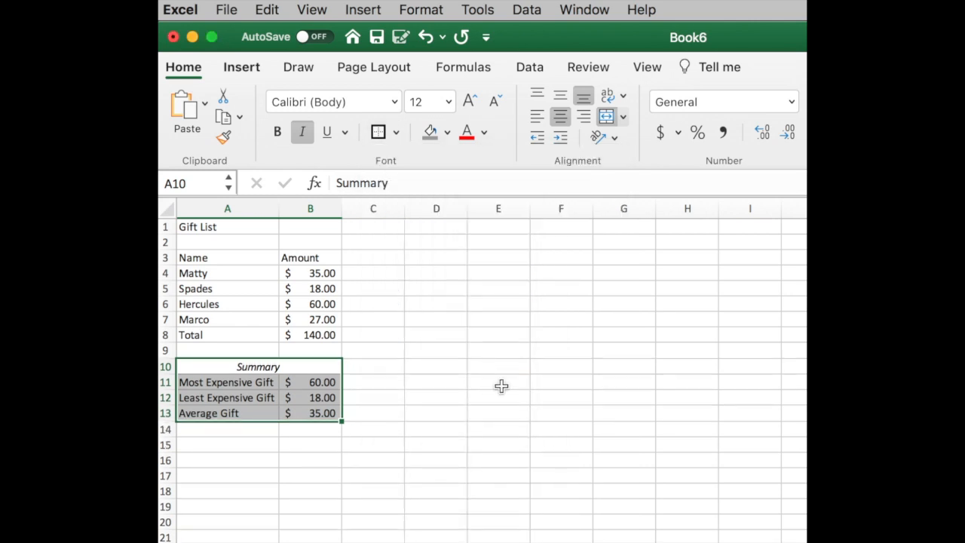
left_click(501, 386)
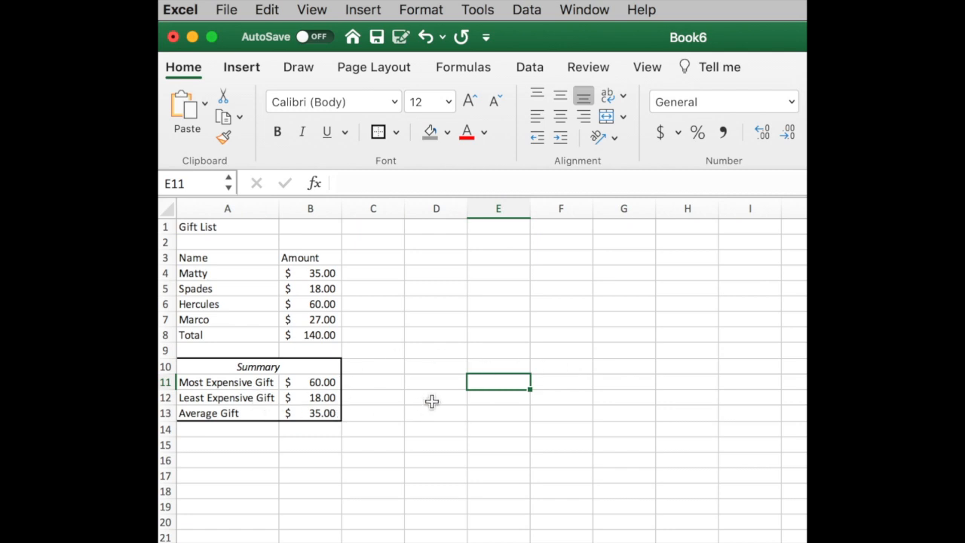
Step: Try font sizes 20, 36 and 9 on the Gift List title in cell A1
left_click(250, 228)
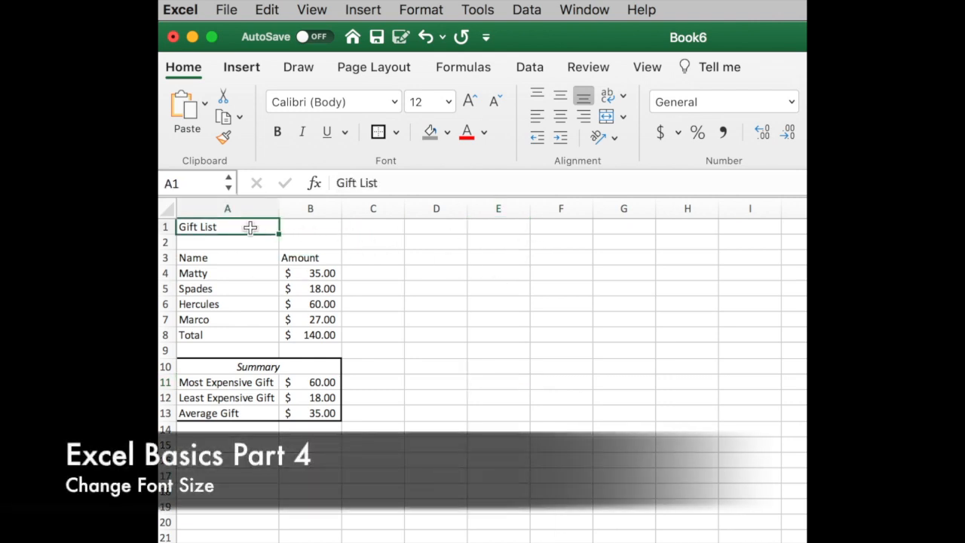
left_click(448, 102)
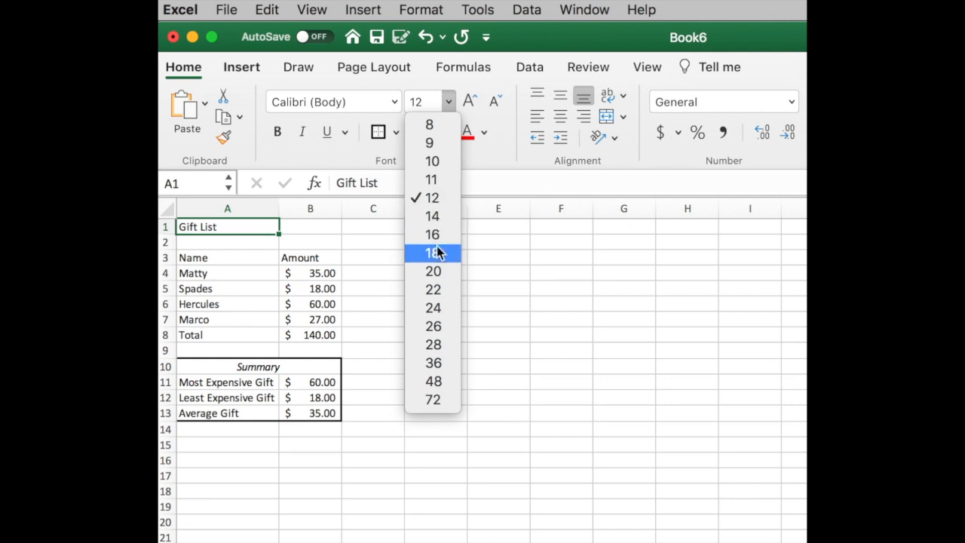
left_click(435, 273)
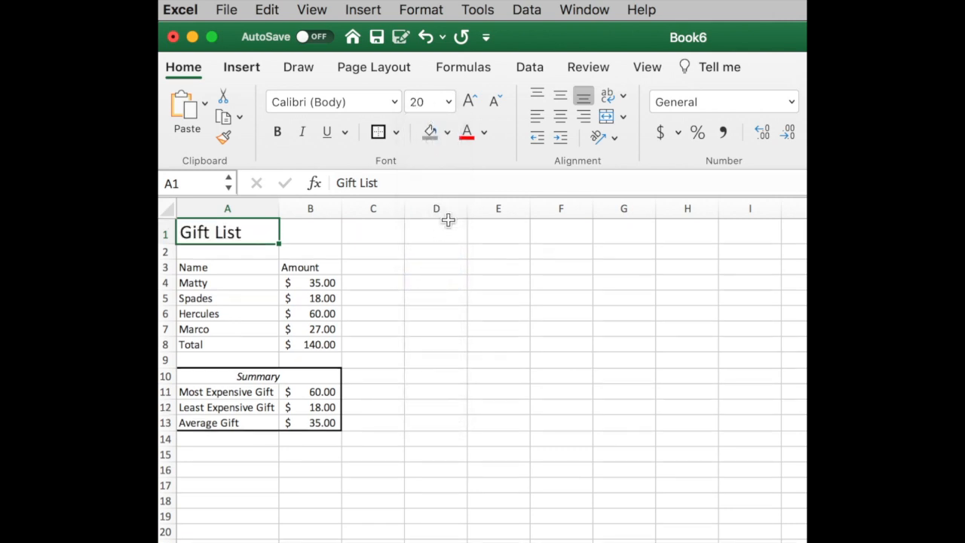
left_click(450, 104)
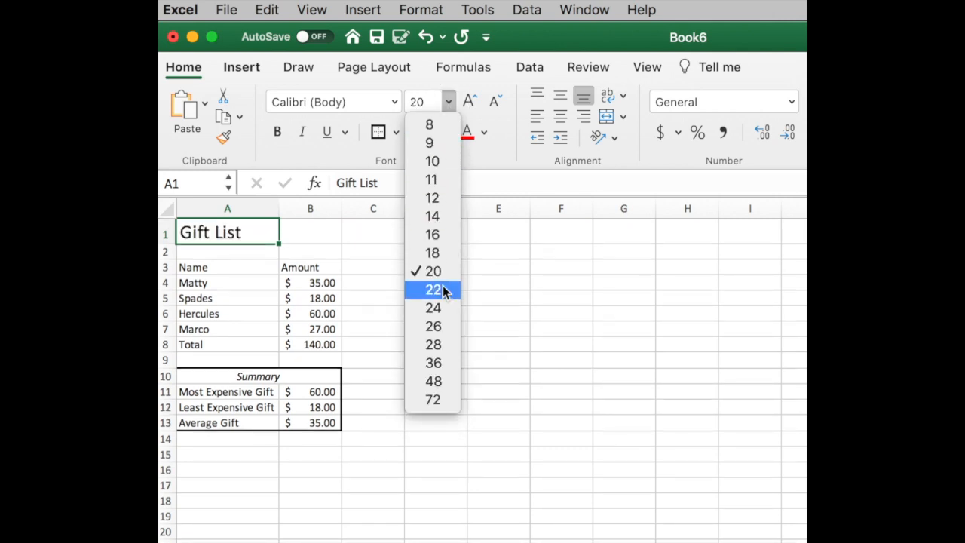
left_click(438, 354)
left_click(448, 104)
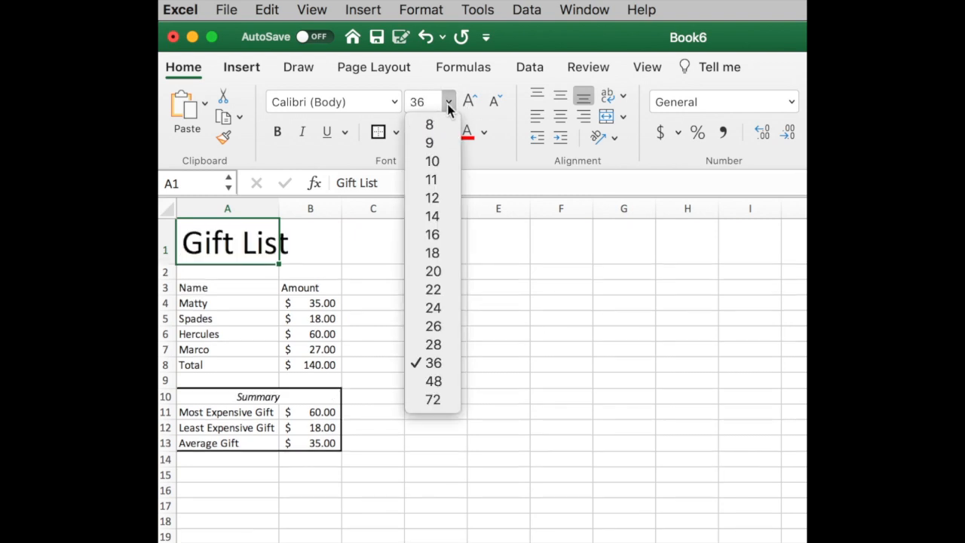
left_click(432, 144)
Step: Set the Gift List title's font size to 36 and autofit the width of column A
left_click(420, 102)
type("36")
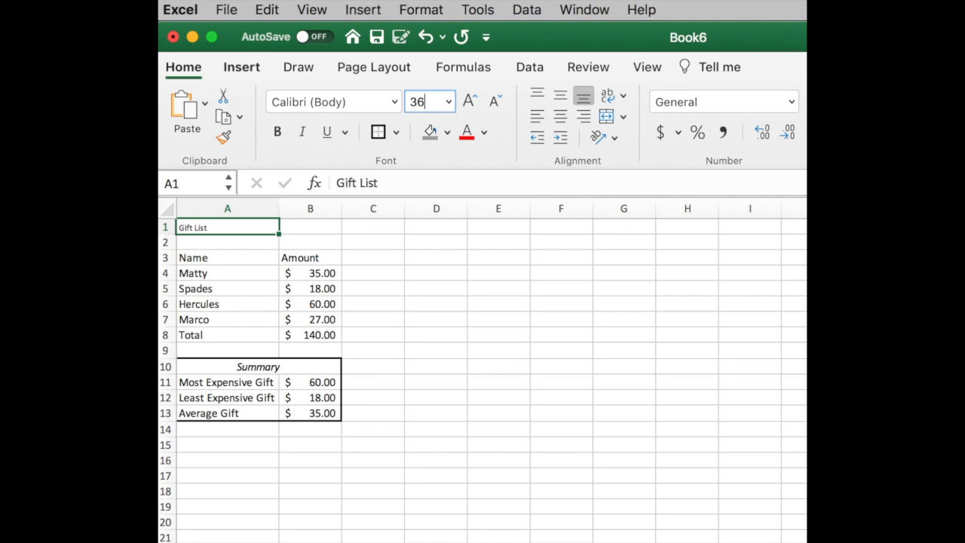
key("Return")
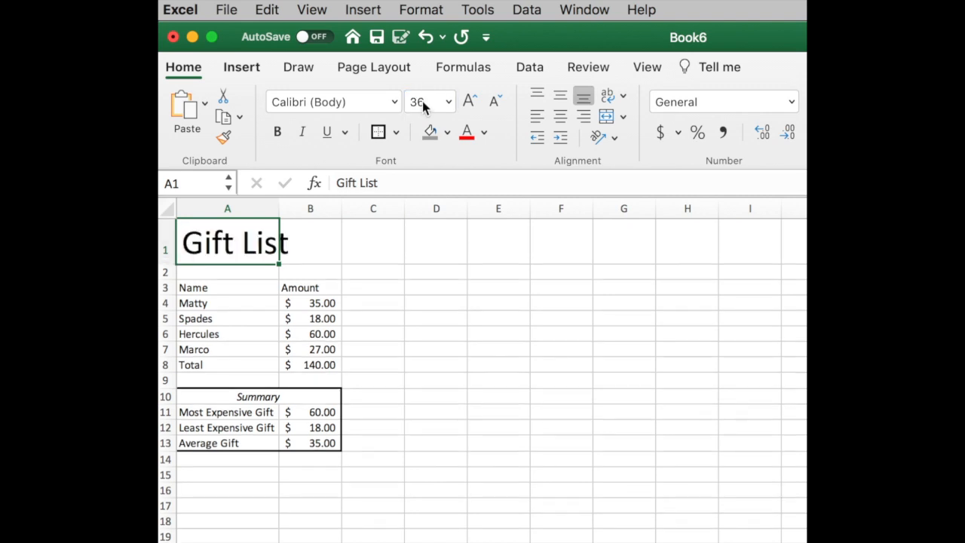
left_click(491, 259)
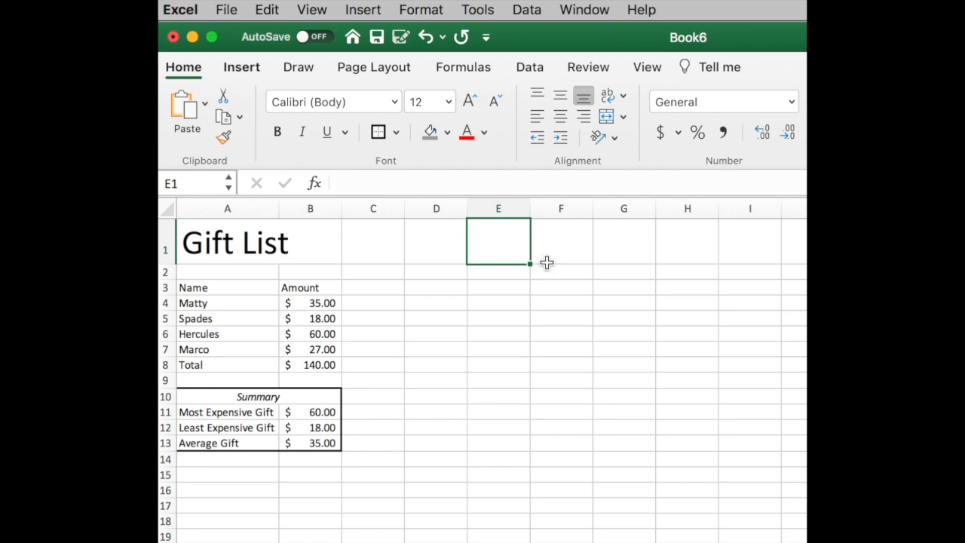
double_click(279, 212)
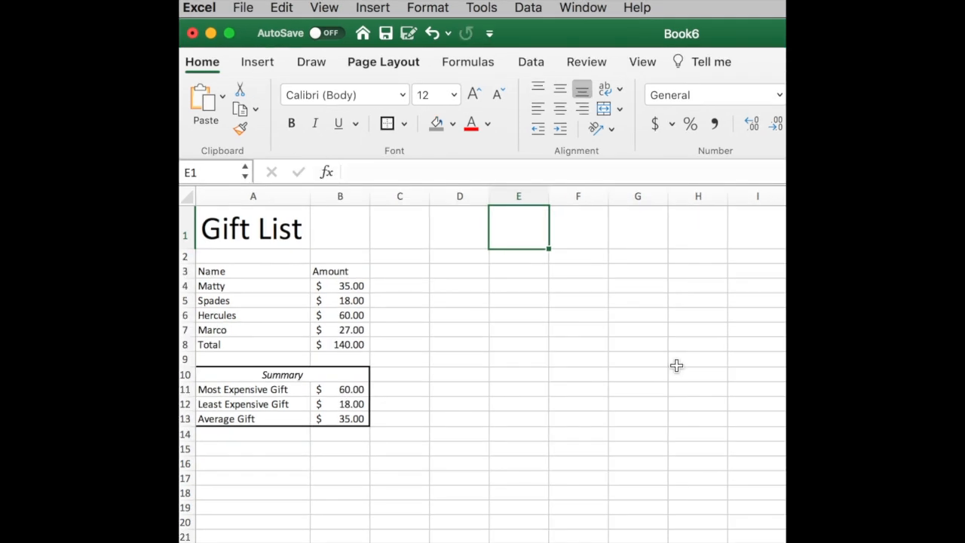
Step: Apply a Top Border to the Total row in cells A8 to B8
left_click_drag(279, 343, 318, 344)
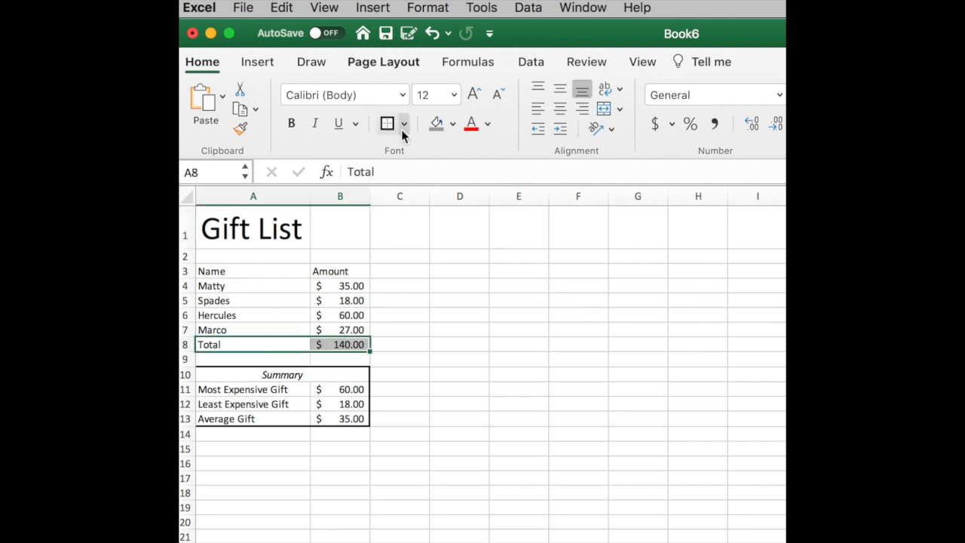
left_click(403, 124)
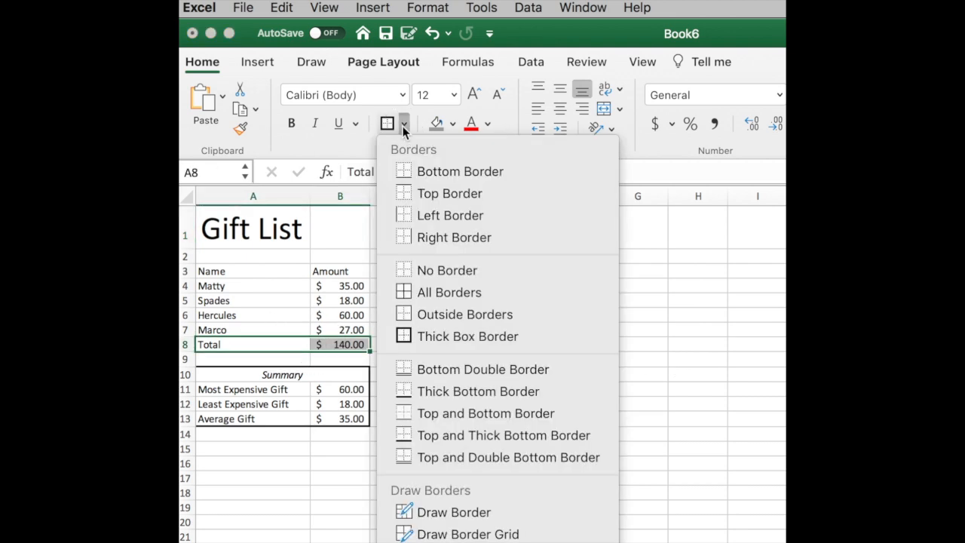
left_click(441, 195)
left_click(491, 300)
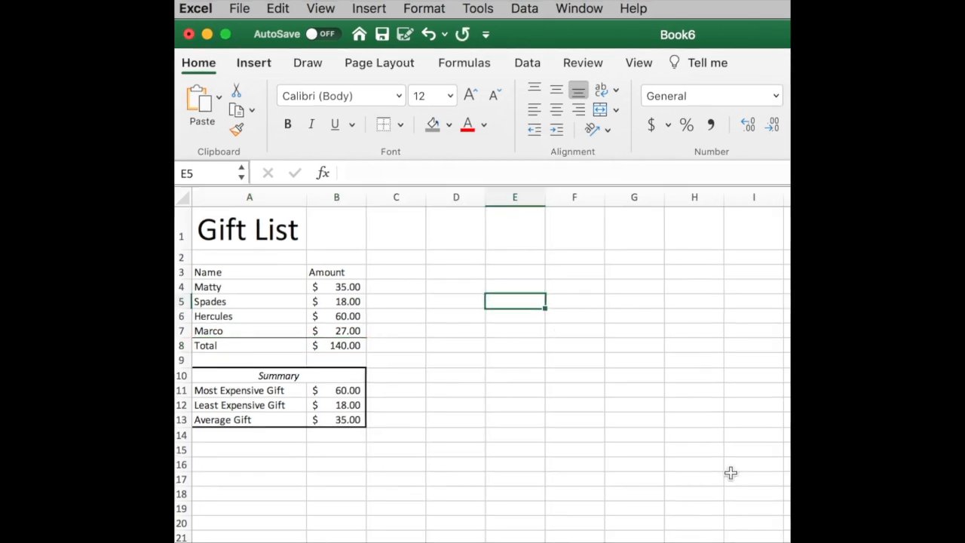
left_click(644, 433)
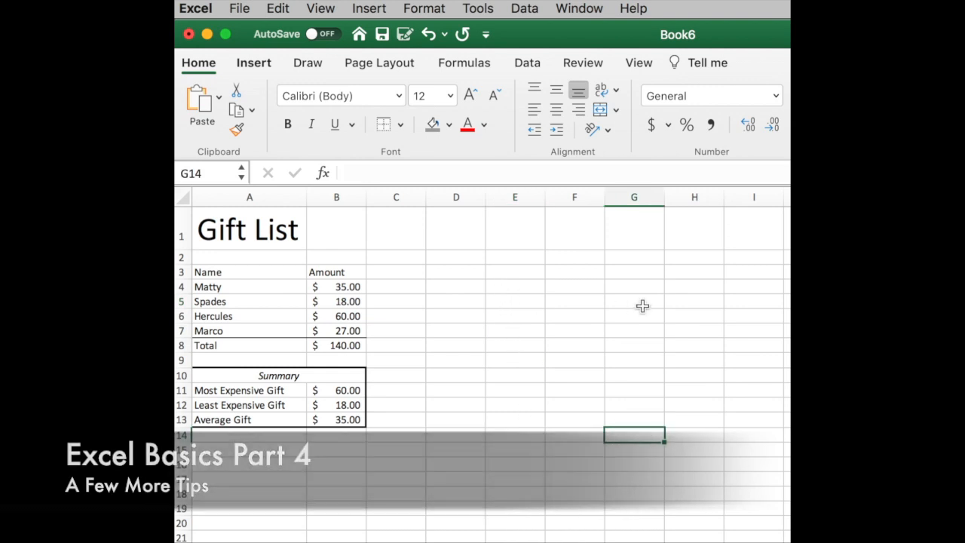
Step: Try starting a SUM formula in cell E5 with different upper and lower case spellings, and discard the entry
left_click(500, 304)
type("=sum")
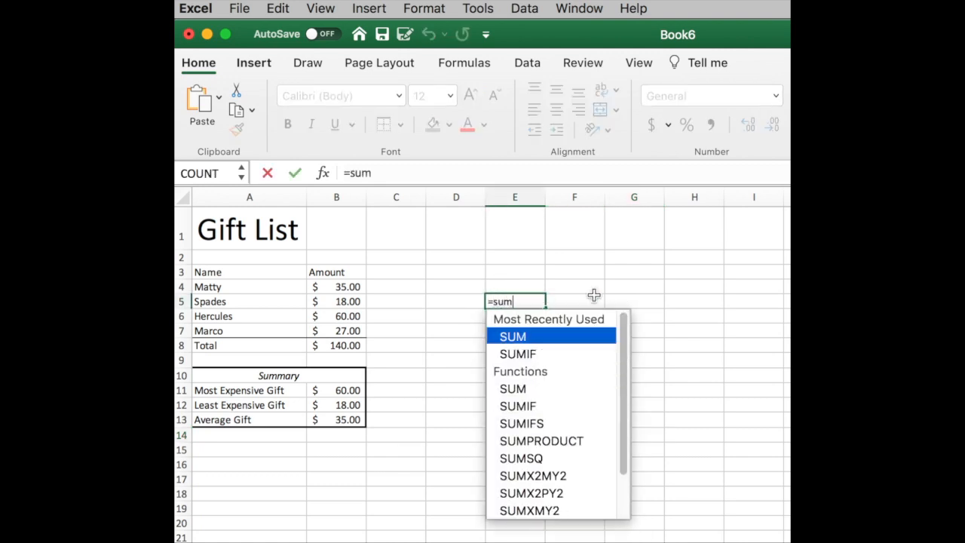
key("BackSpace")
key("BackSpace")
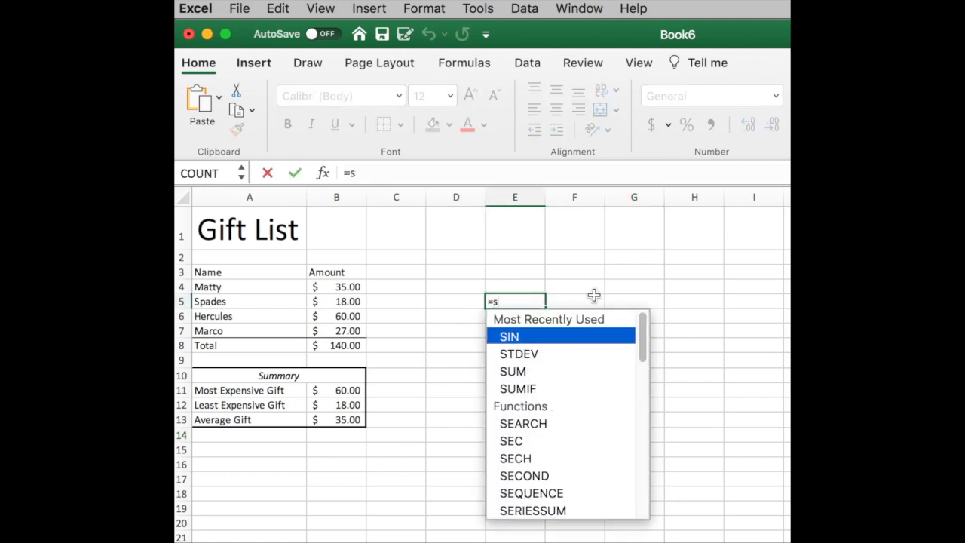
type("UM")
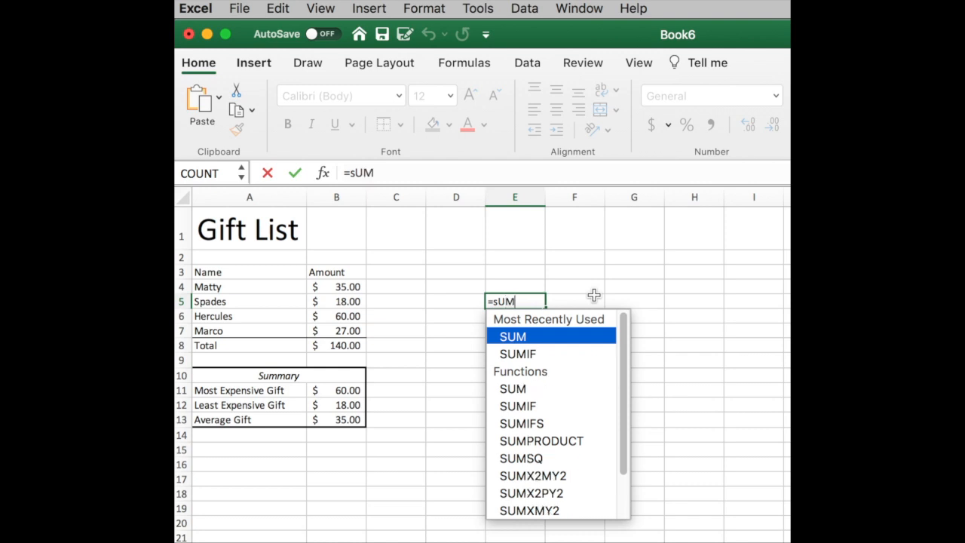
key("BackSpace")
key("BackSpace")
key("BackSpace")
type("S")
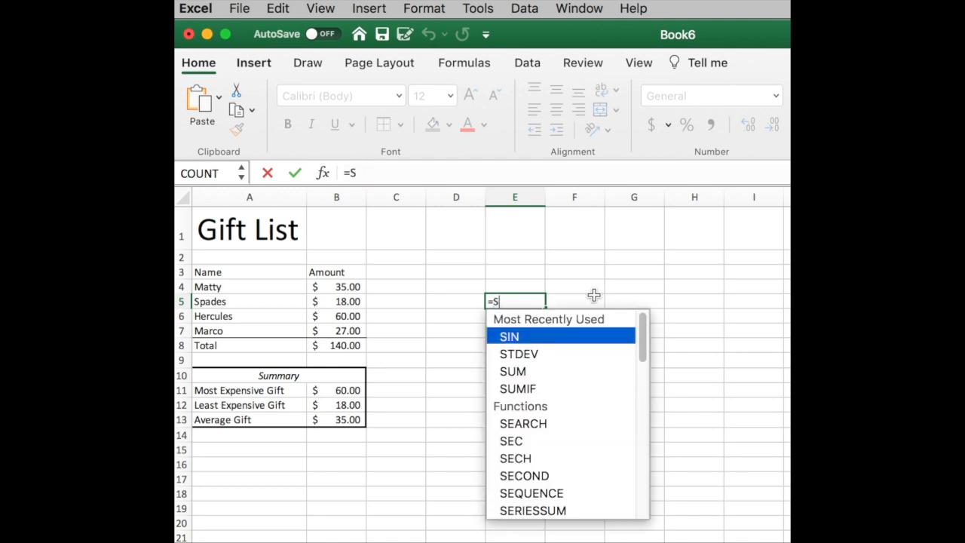
type("Um")
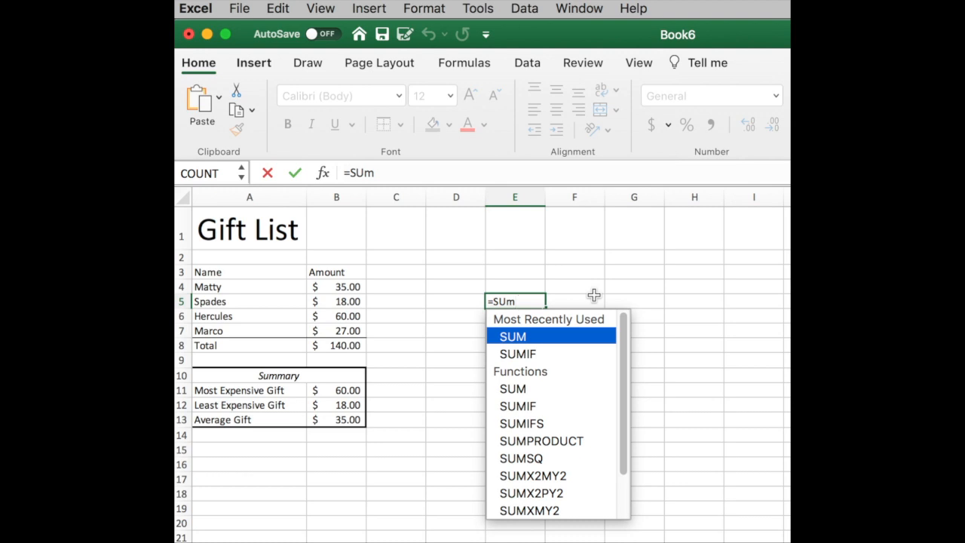
key("BackSpace")
key("Escape")
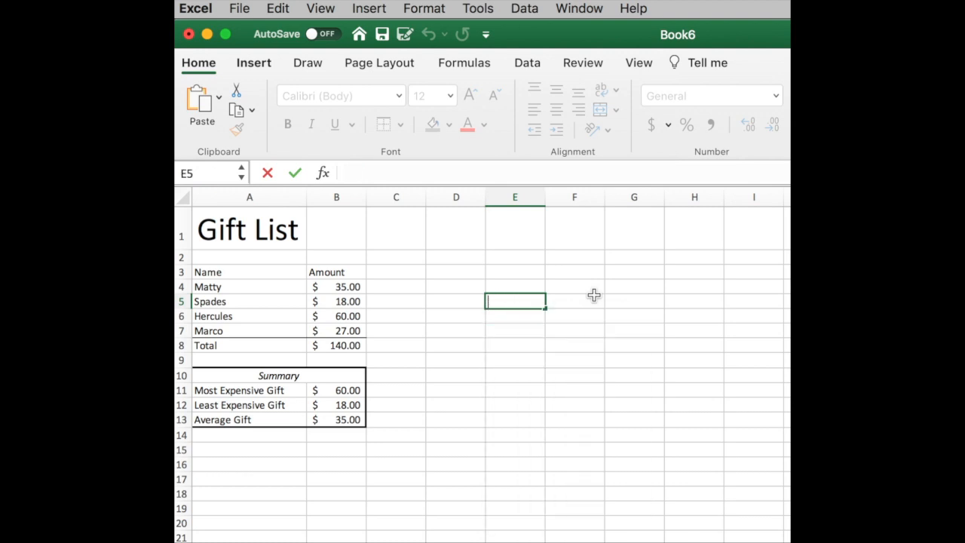
key("Return")
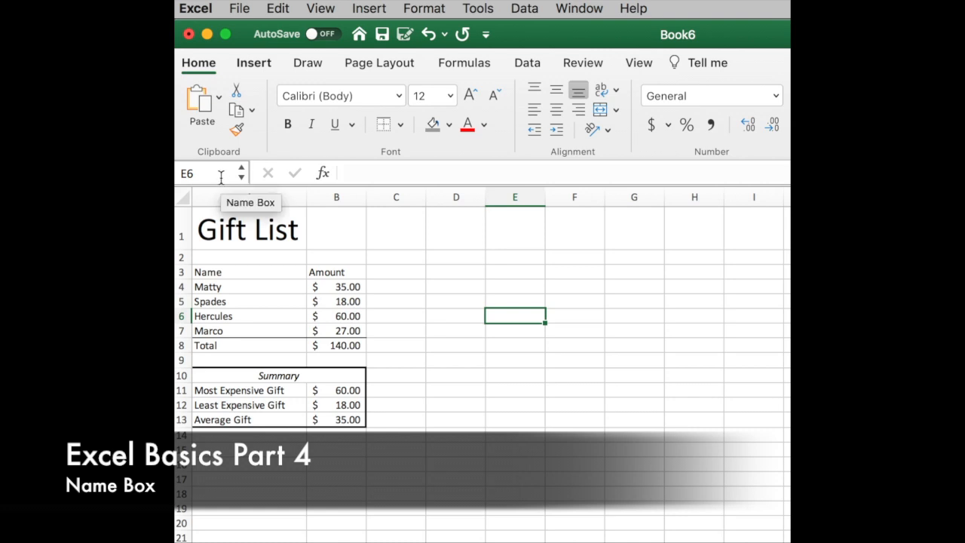
Step: Check the cell addresses and contents of B4, B5, B11, B13, the merged Summary heading and C10
left_click(336, 287)
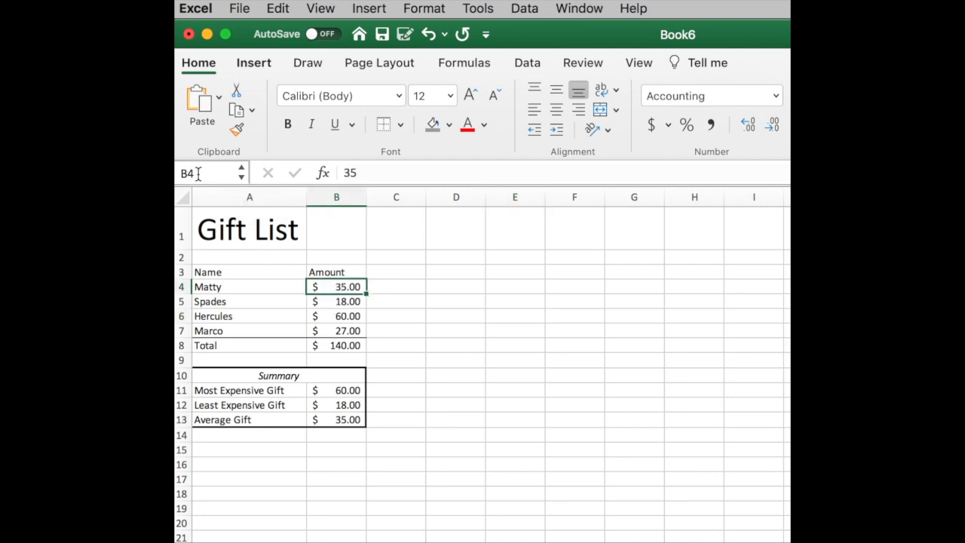
left_click(326, 301)
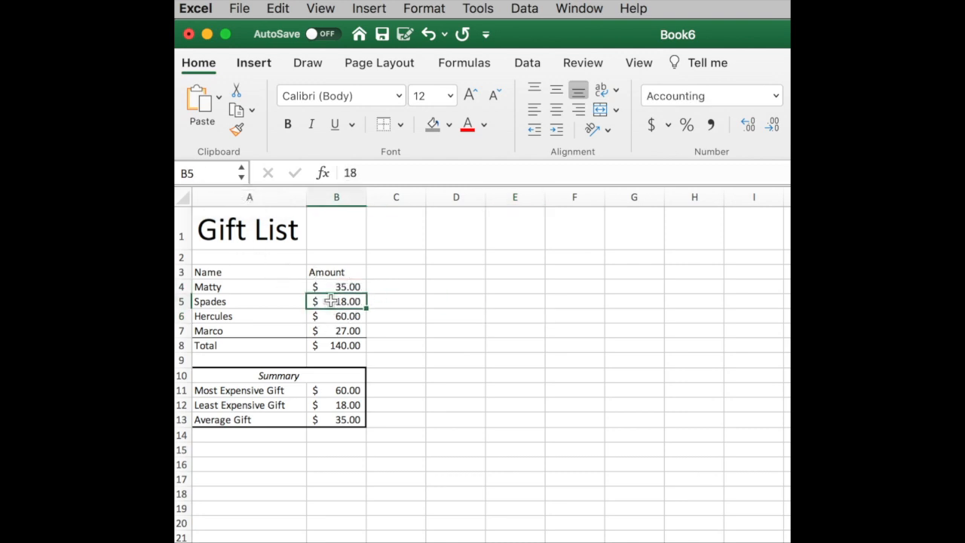
left_click(340, 389)
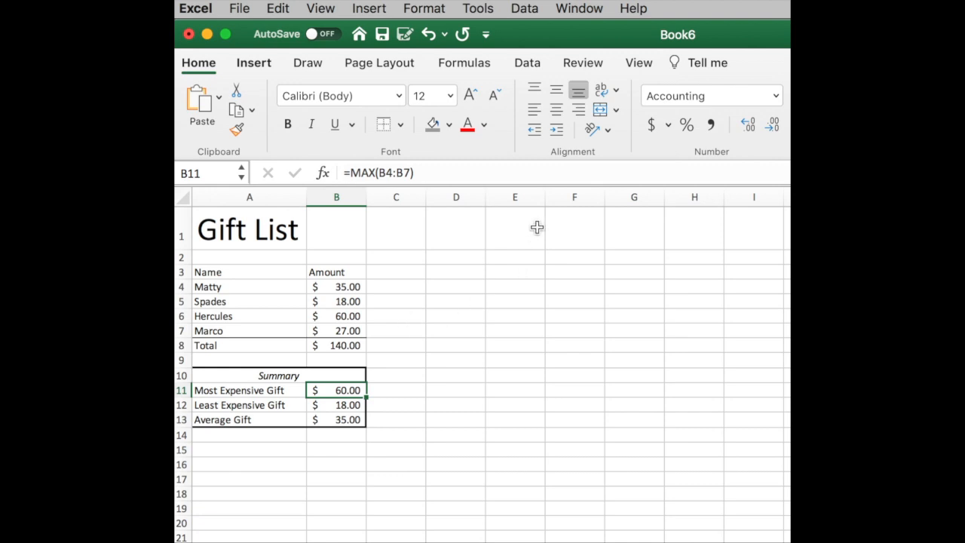
left_click(346, 417)
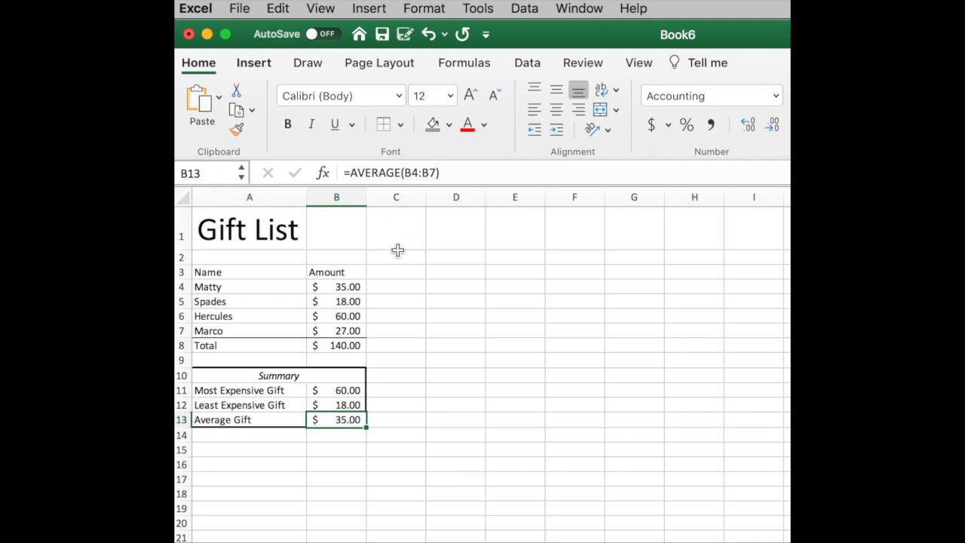
left_click(299, 374)
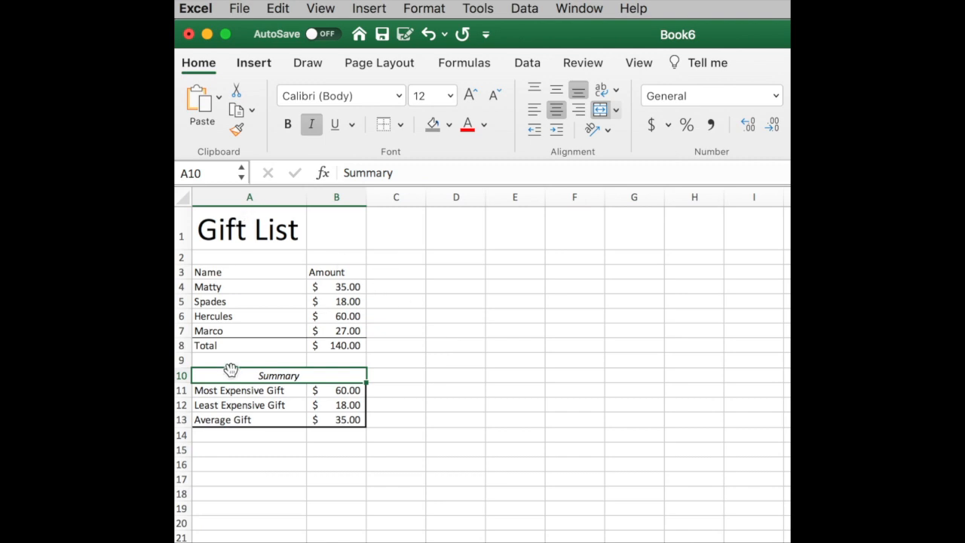
left_click(417, 376)
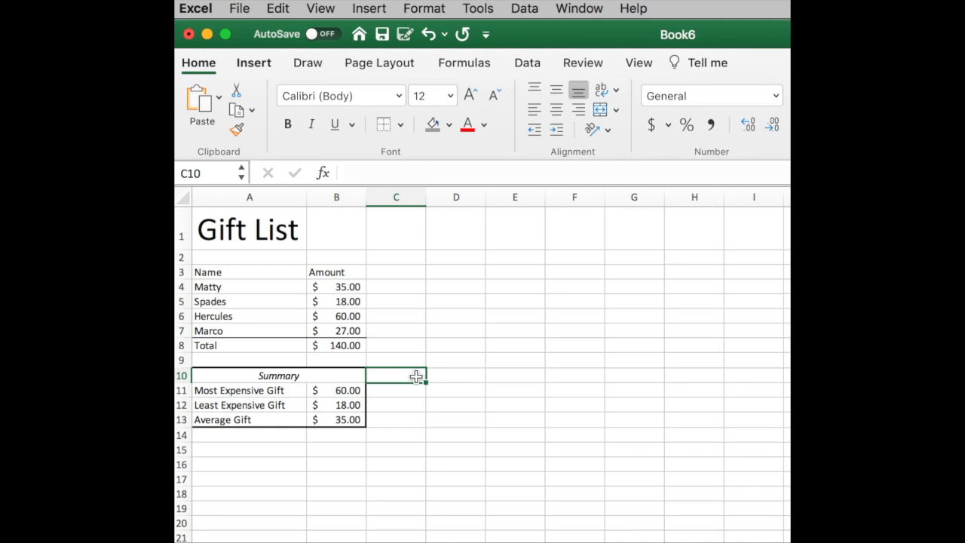
Step: Jump directly to cell B6 by entering its cell reference
left_click(208, 172)
left_click(207, 172)
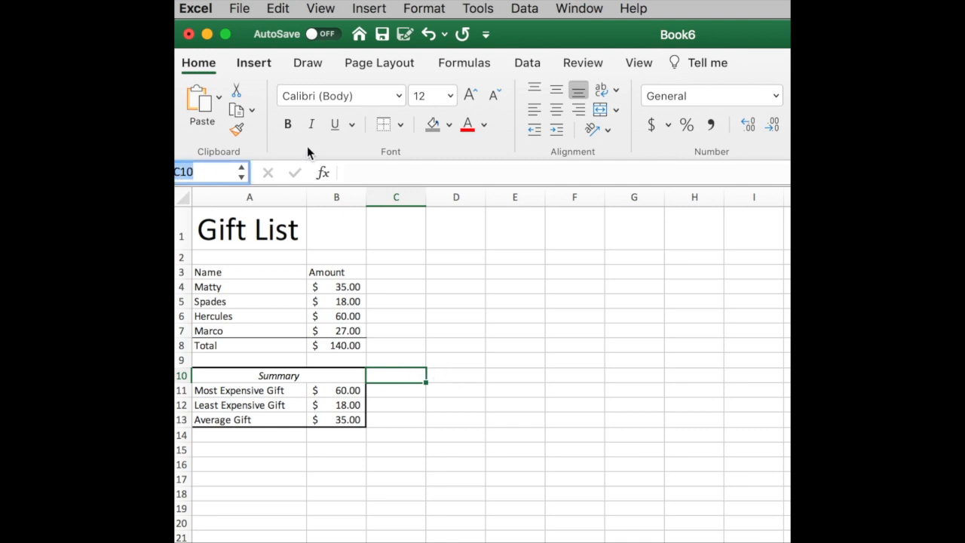
type("B6")
key("Return")
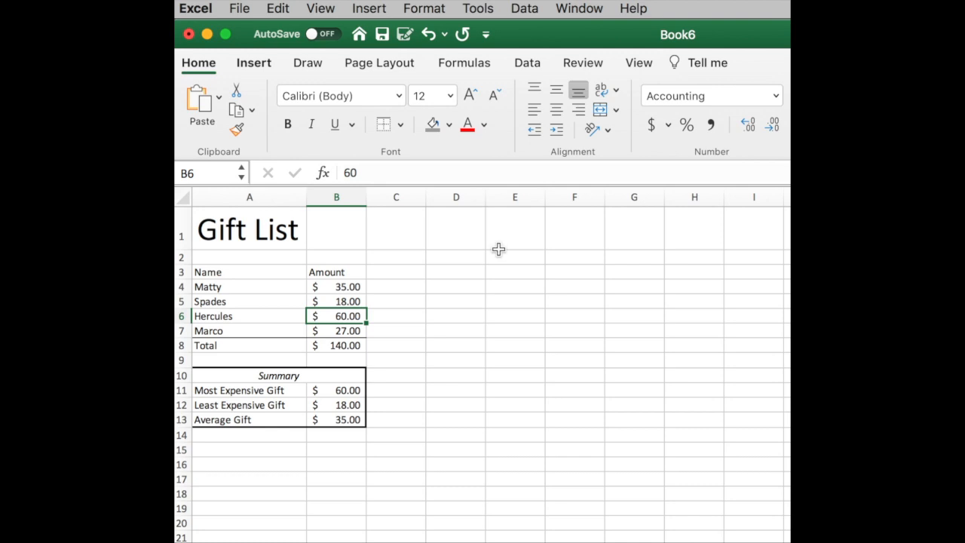
Step: Enter the formula =SUM(B4:b7) in cell D2, choosing SUM from the list of recently used functions
left_click(477, 257)
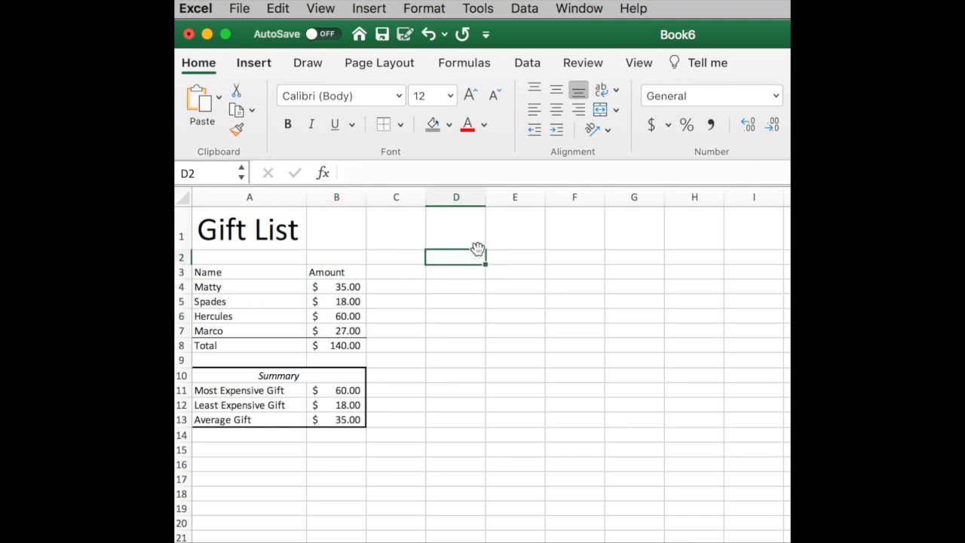
type("=")
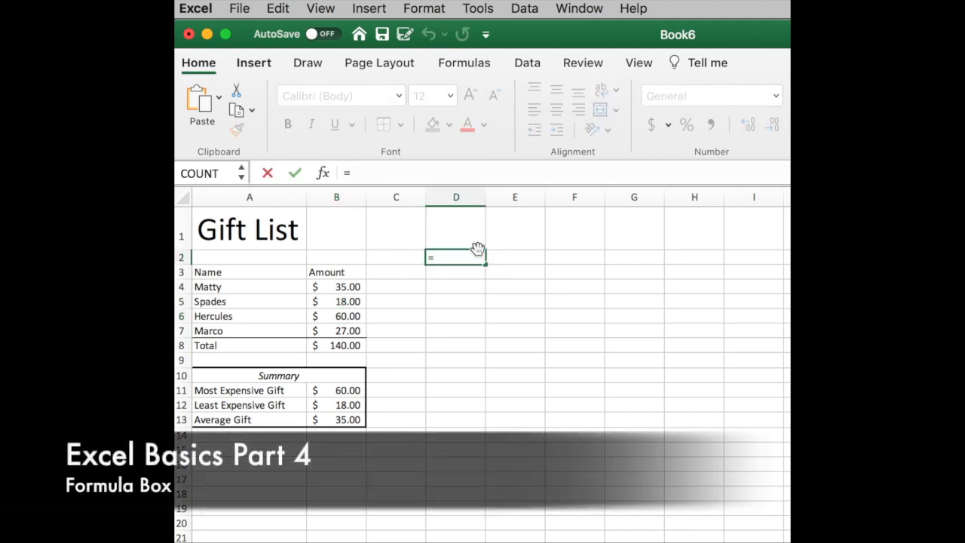
left_click(241, 178)
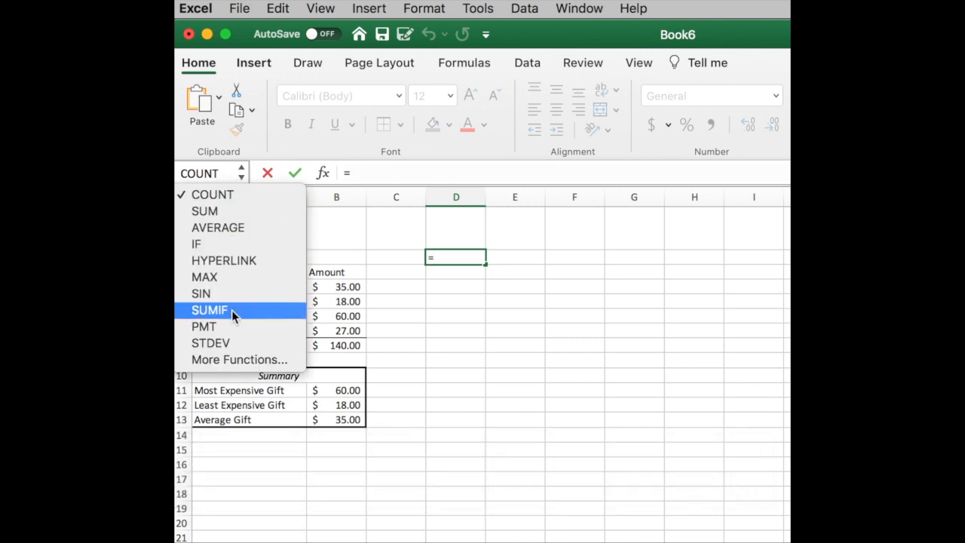
left_click(227, 213)
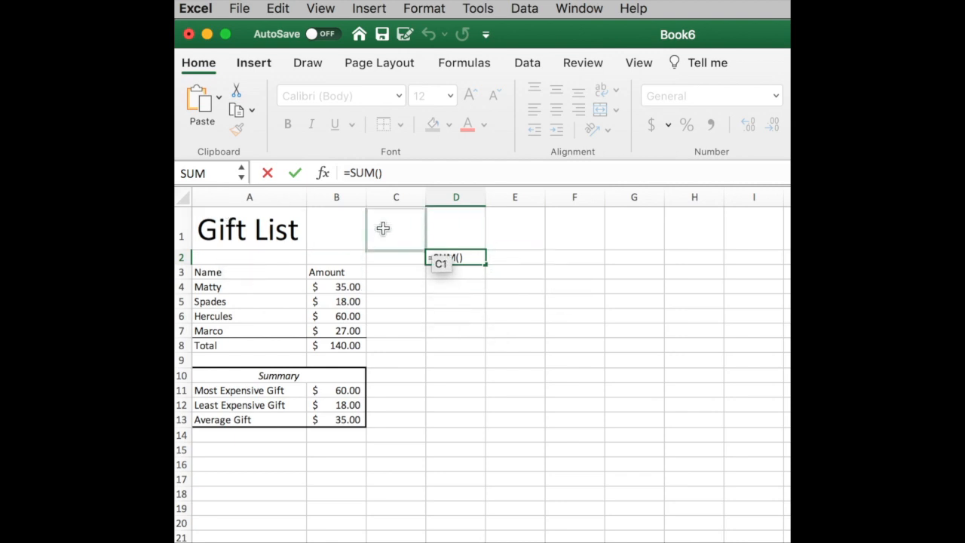
left_click(381, 174)
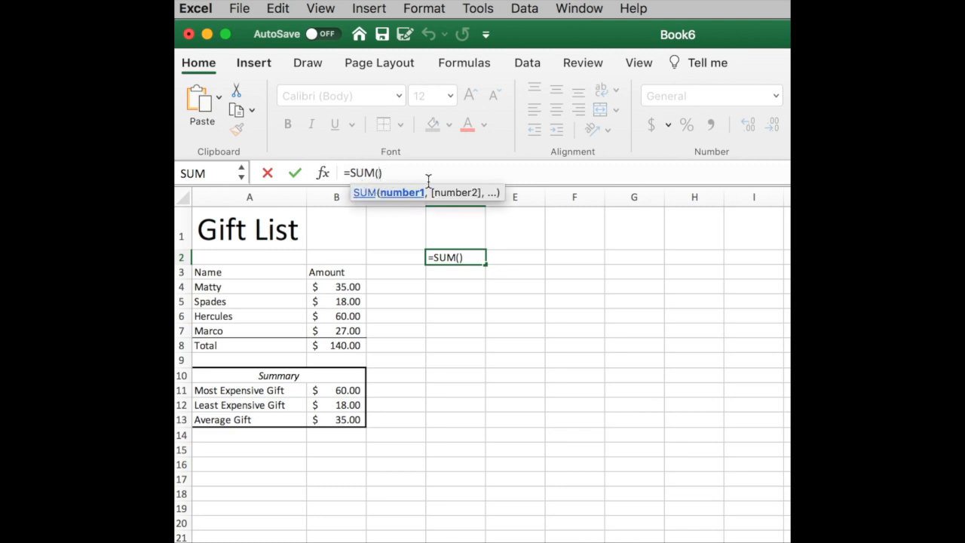
type("B")
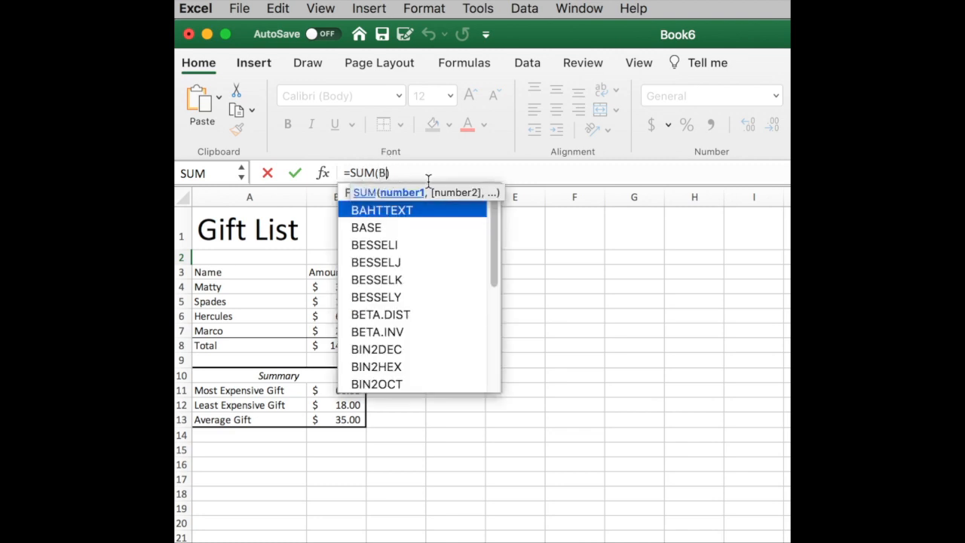
type("4:b7")
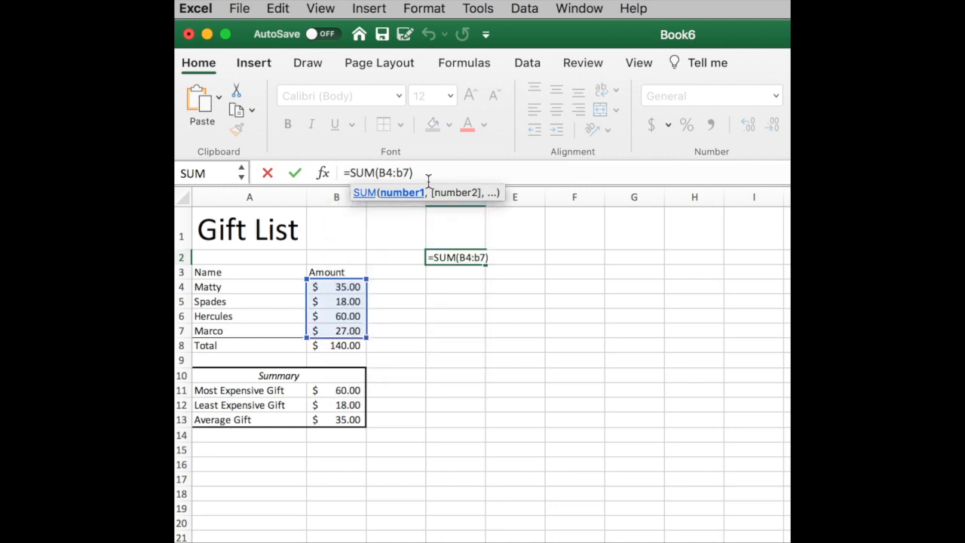
key("Return")
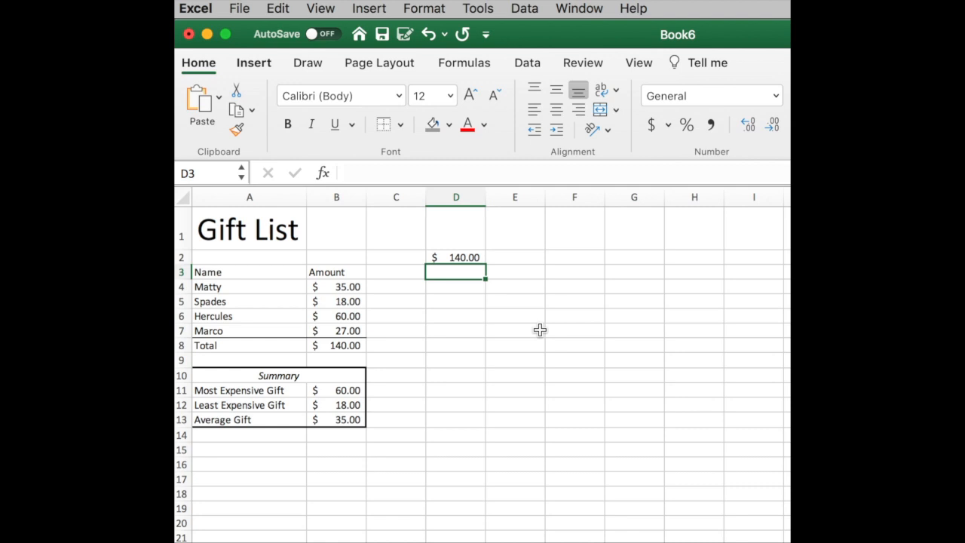
Step: Delete the SUM formula from cell D2
left_click(459, 257)
key("Delete")
key("Down")
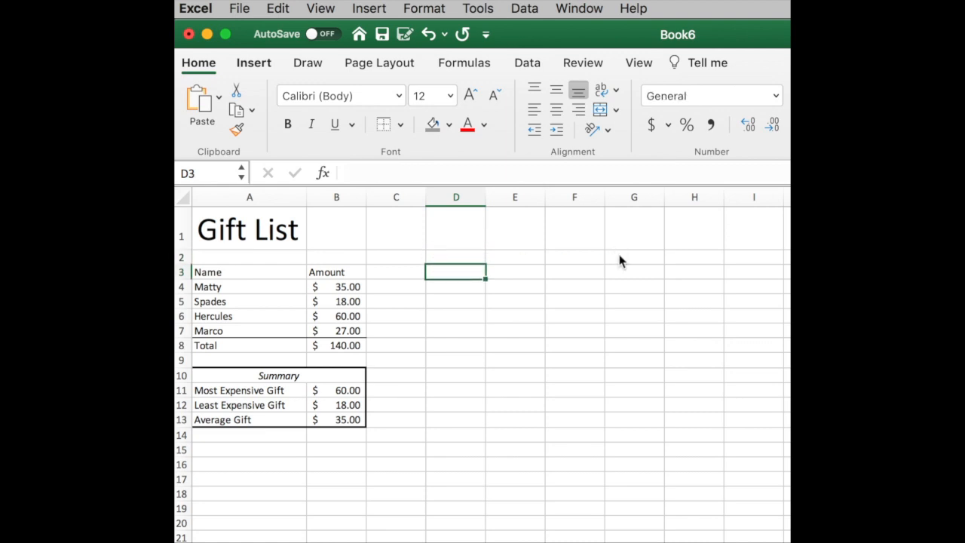